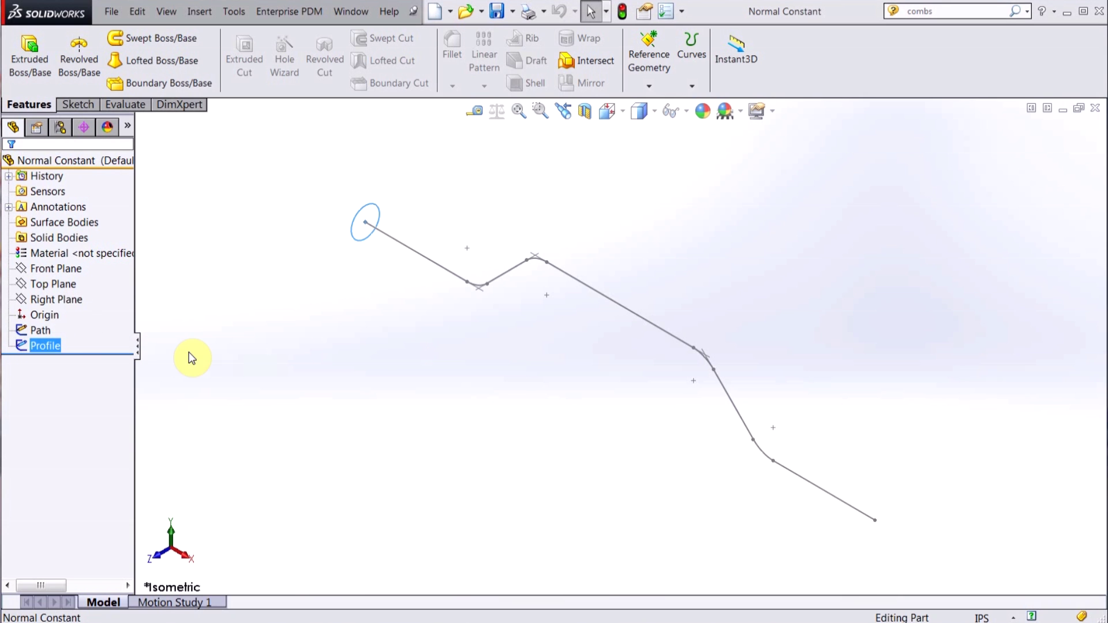
Start a Swept Boss/Base with the ellipse as Profile and the bent line as Path.
click(39, 330)
click(319, 390)
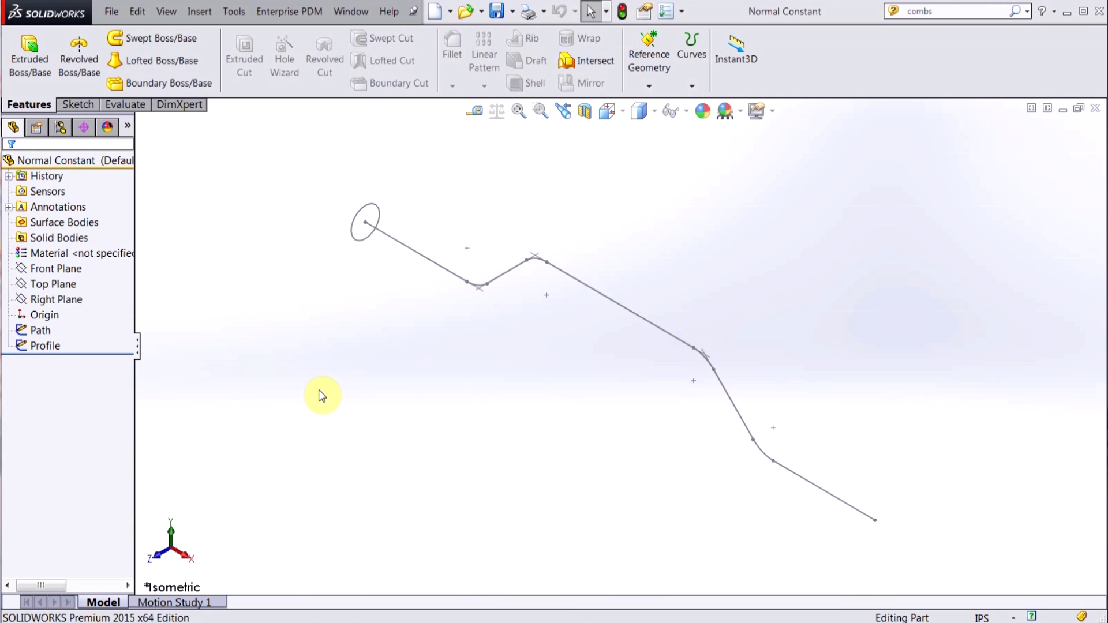
click(170, 39)
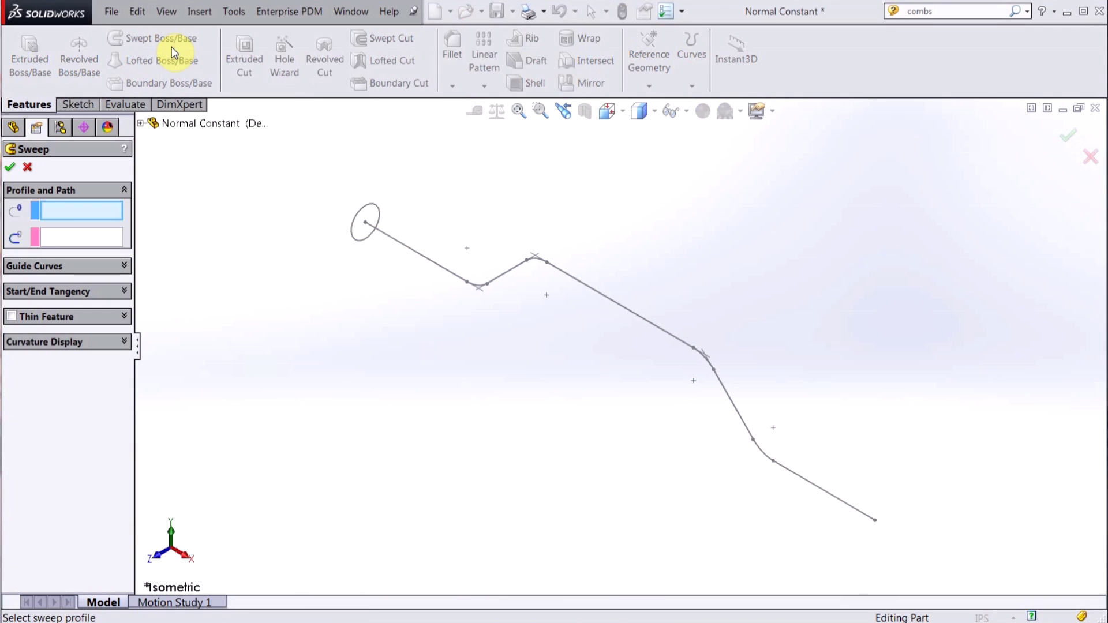
click(369, 237)
click(415, 254)
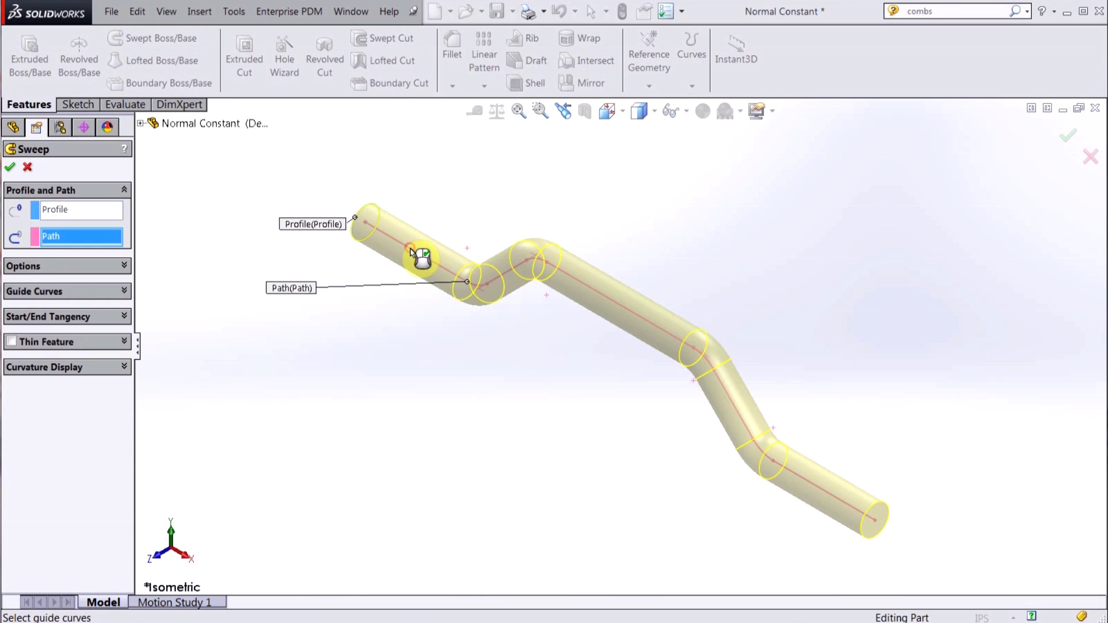
Expand the sweep Options and view the tube preview from the Front.
click(89, 266)
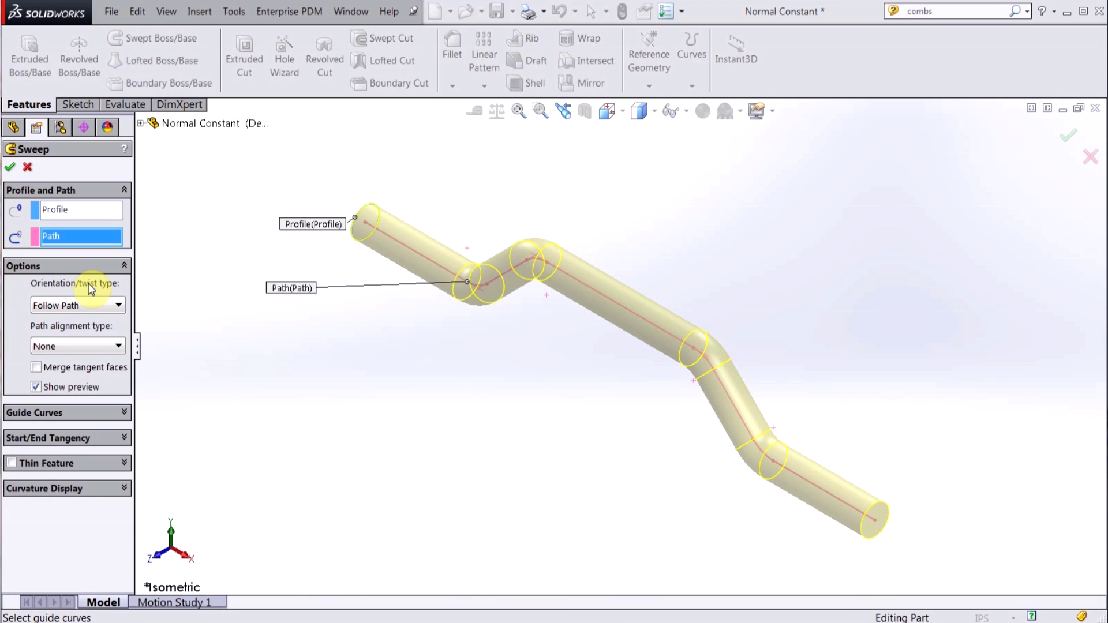
click(607, 111)
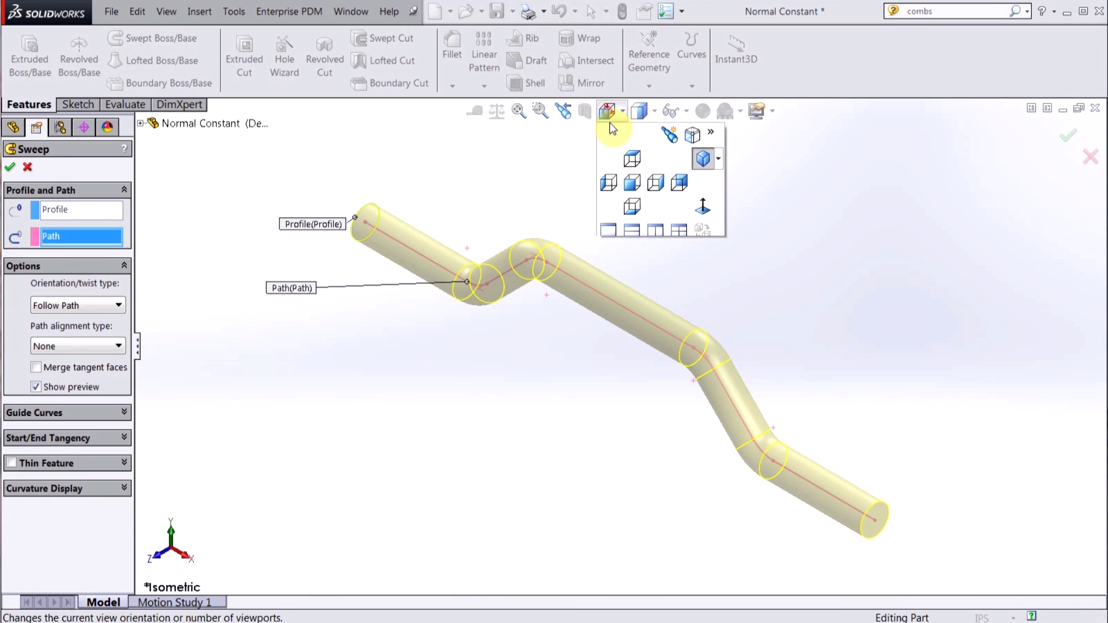
click(633, 188)
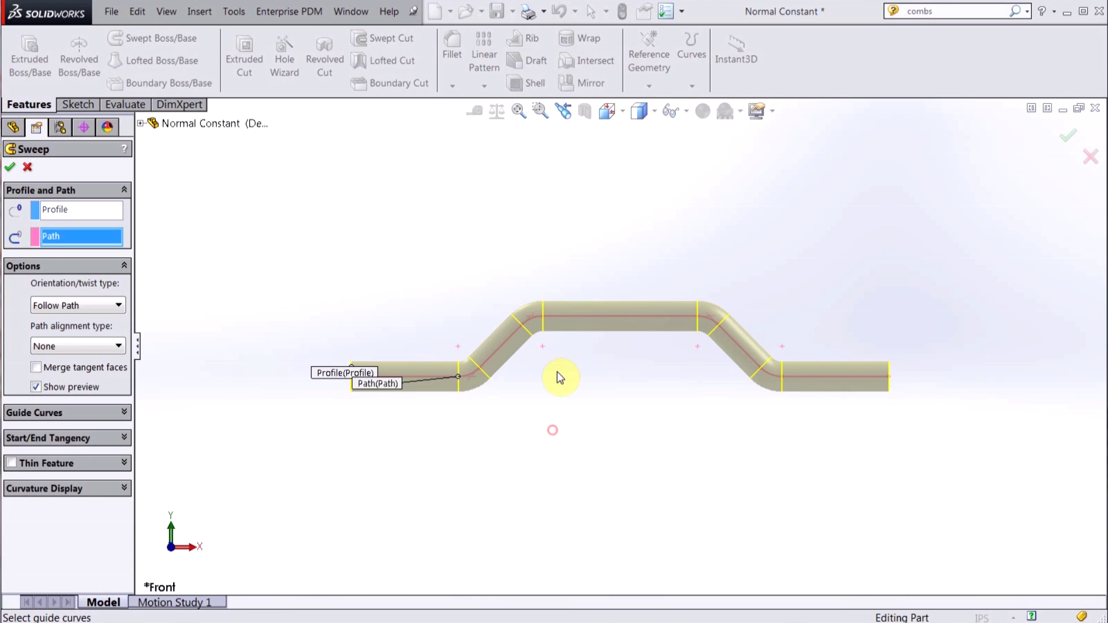
scroll(544, 365, down, 1)
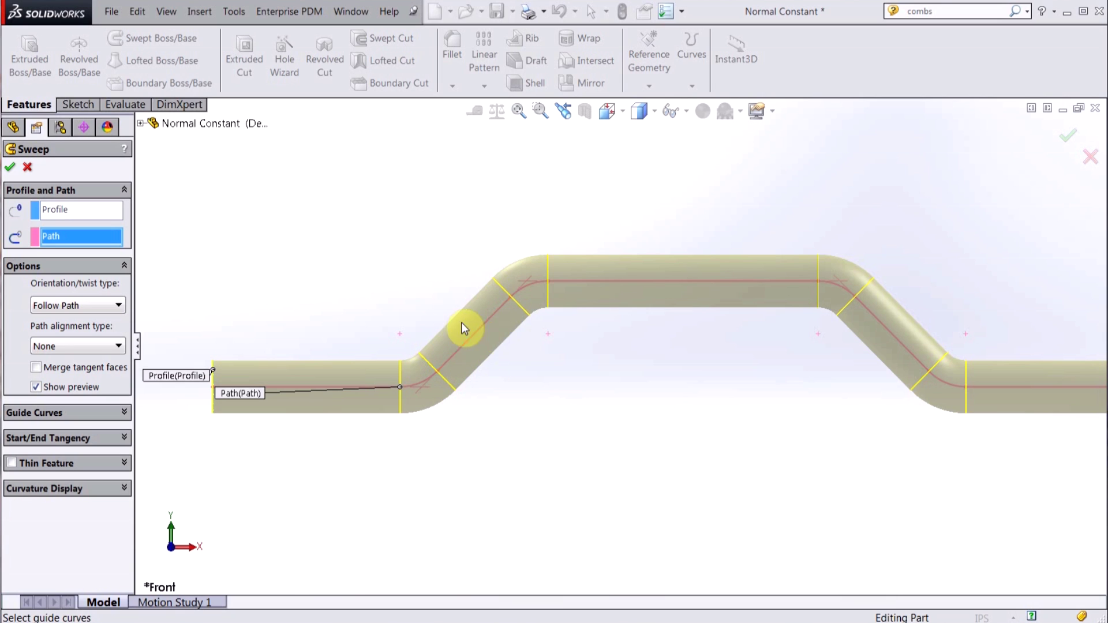
click(77, 304)
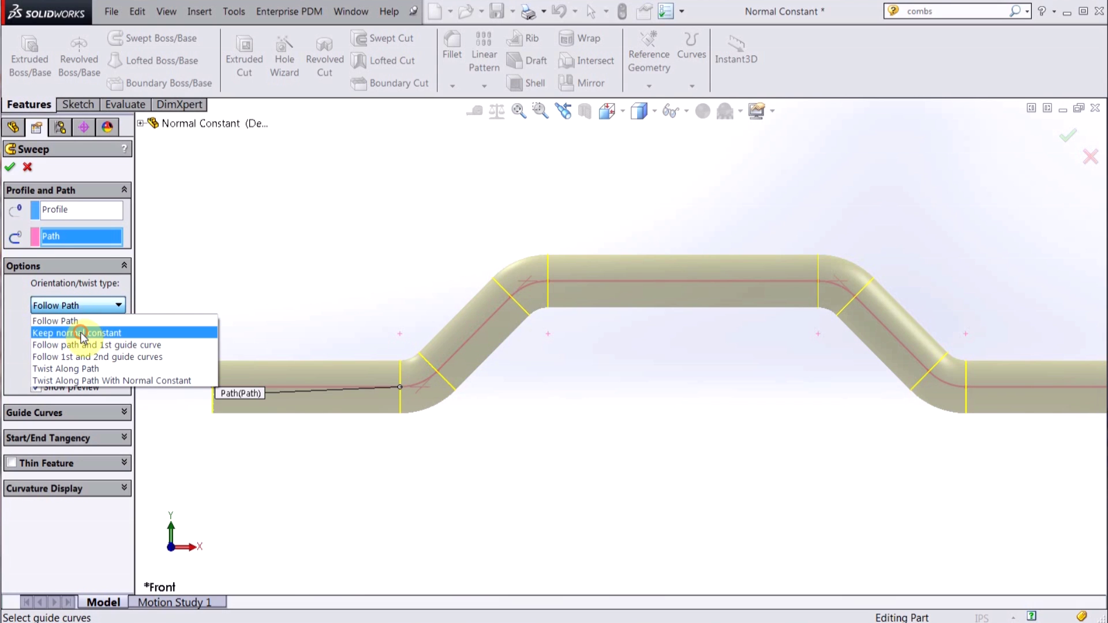
Use Keep normal constant orientation with a 0.10in thin wall to create Sweep-Thin1.
click(81, 332)
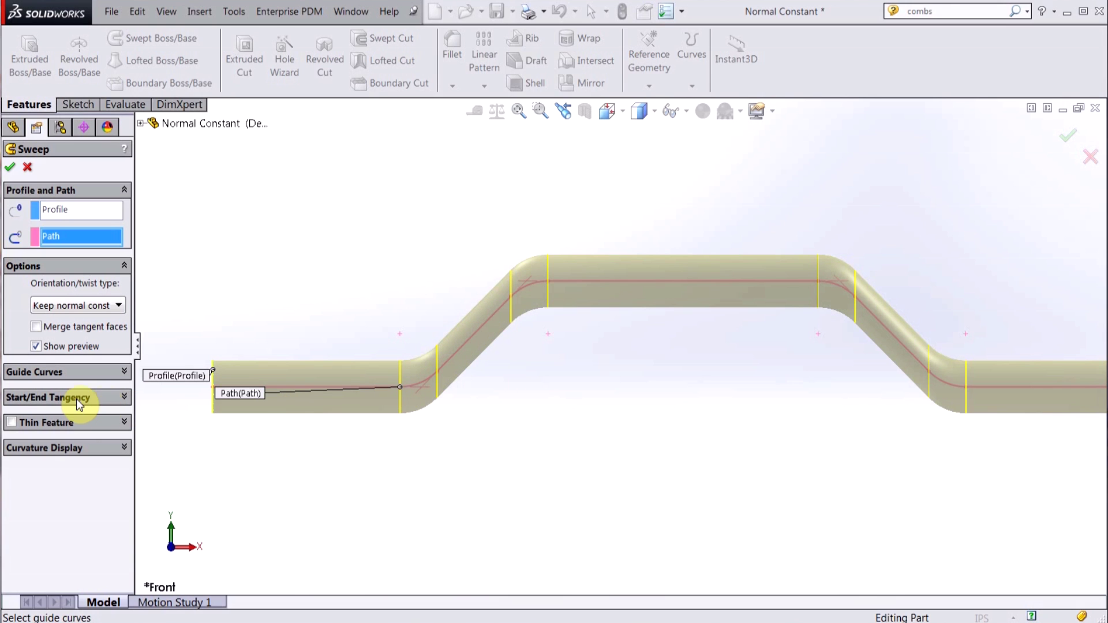
click(11, 423)
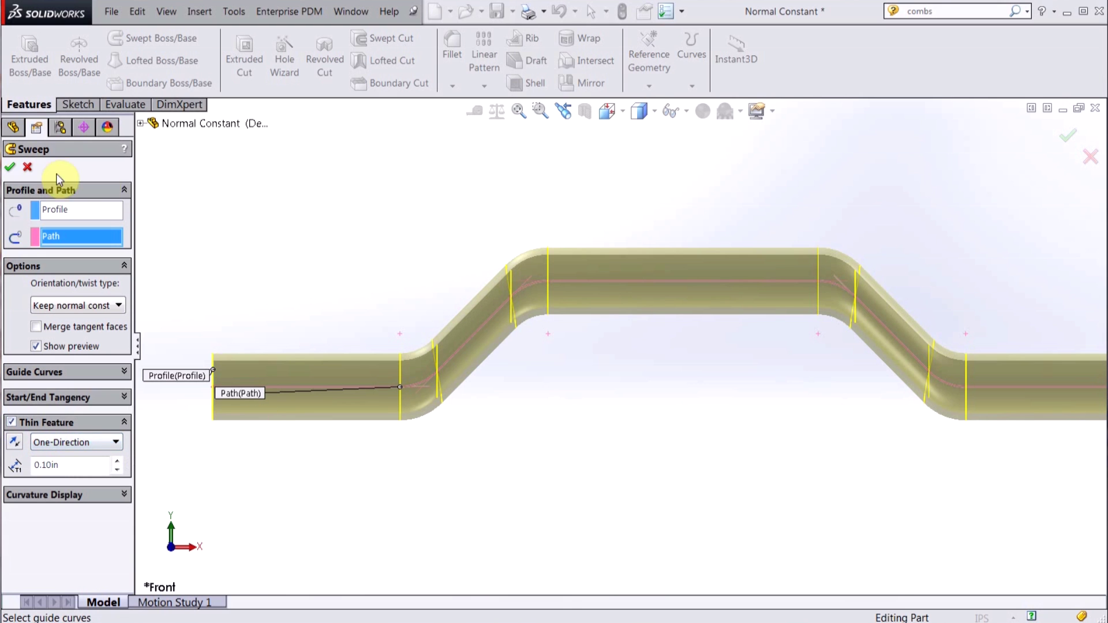
click(10, 168)
middle_drag(515, 372, 594, 489)
click(622, 354)
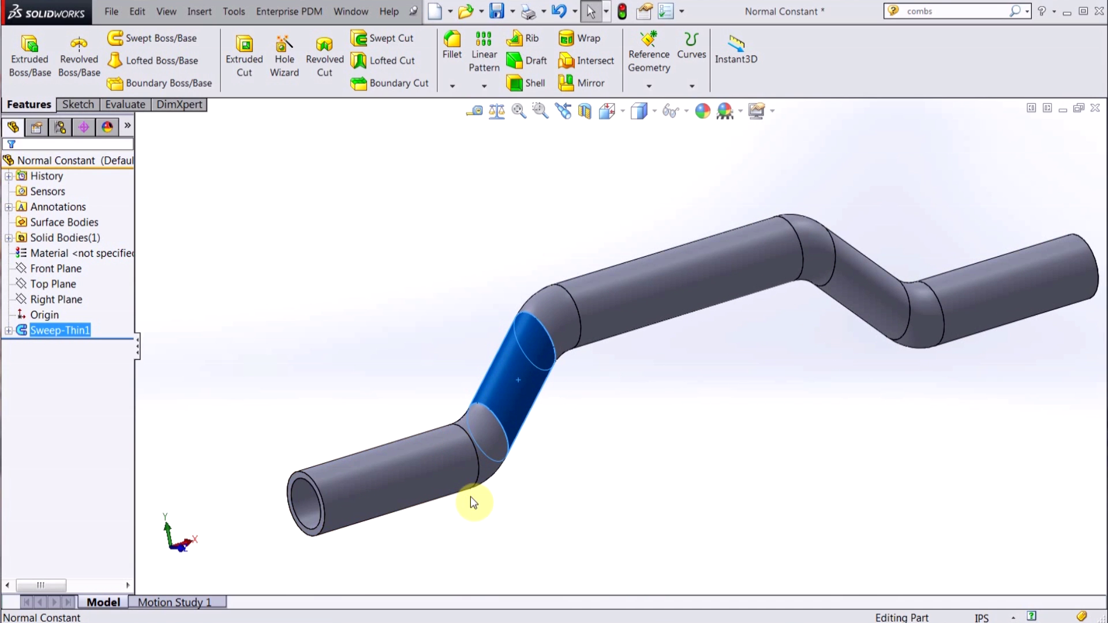
Close the Normal Constant part without saving.
click(591, 491)
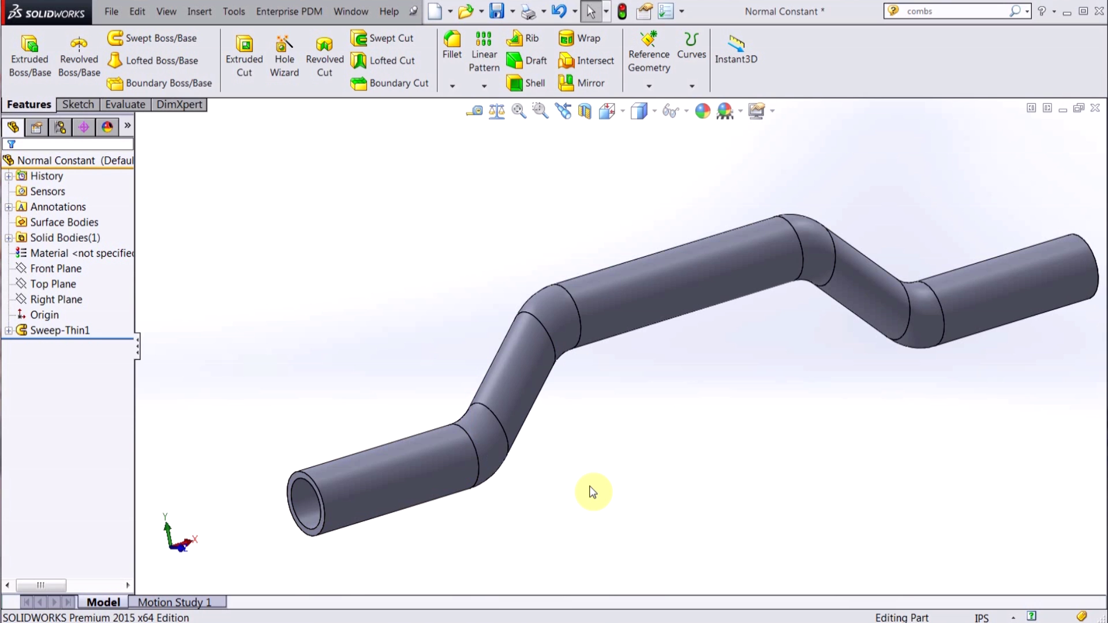
click(1091, 111)
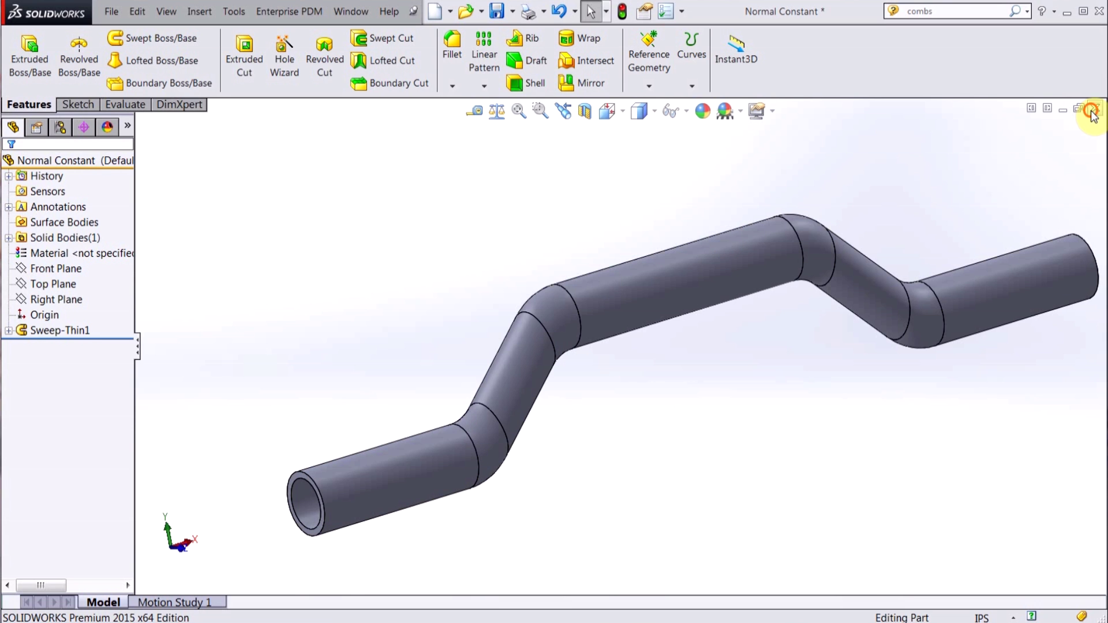
click(498, 361)
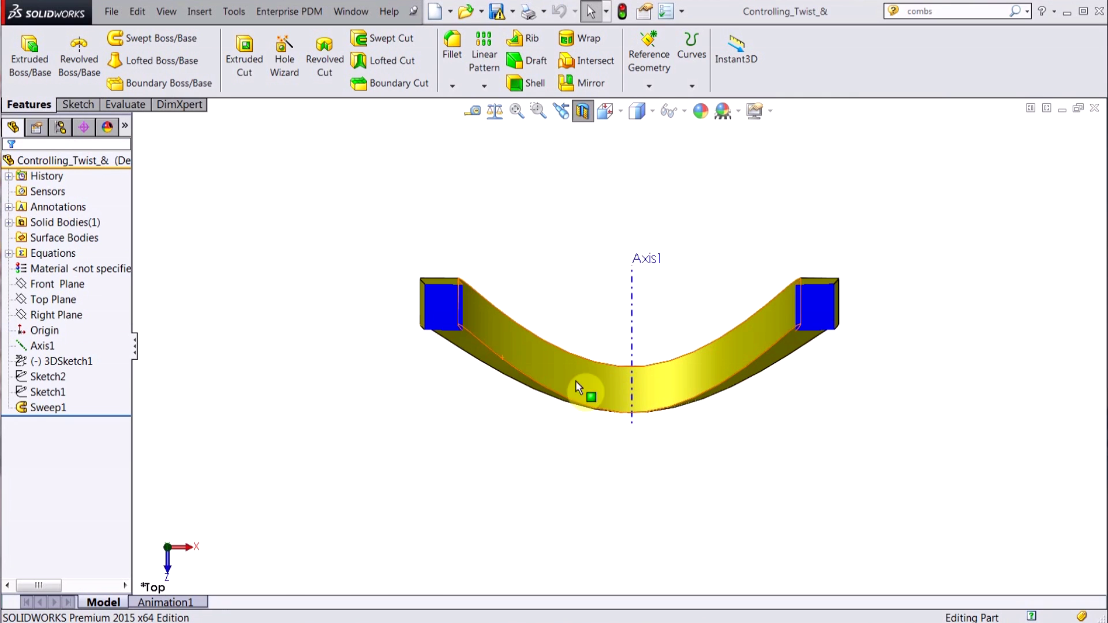
Turn off Section View and tile Controlling_Twist and Controlling_Twist_& side by side.
click(582, 110)
click(473, 179)
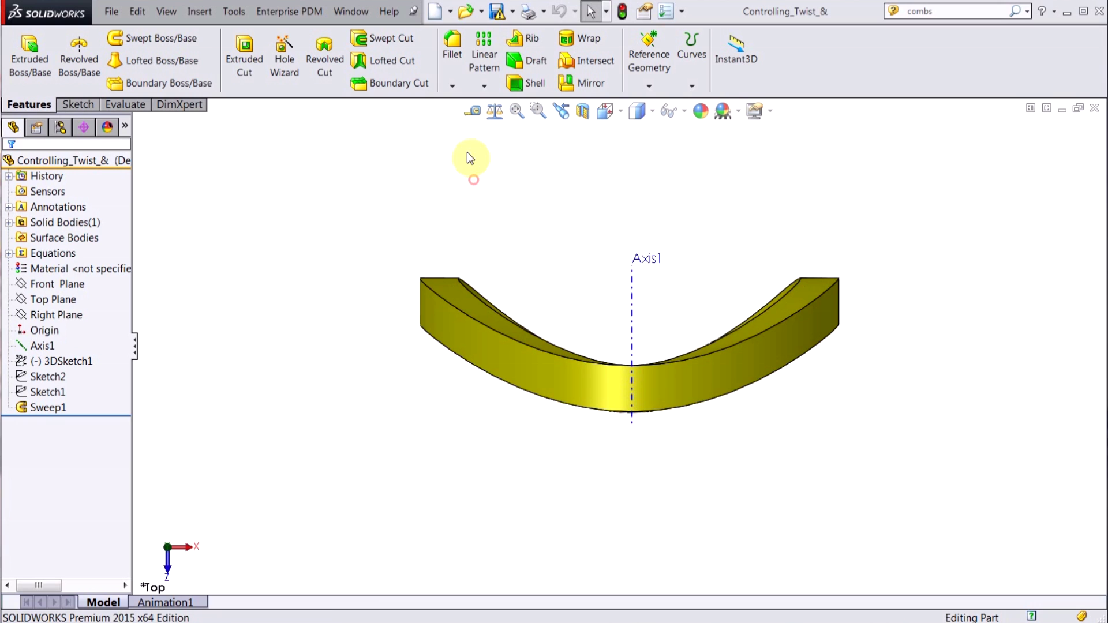
click(353, 11)
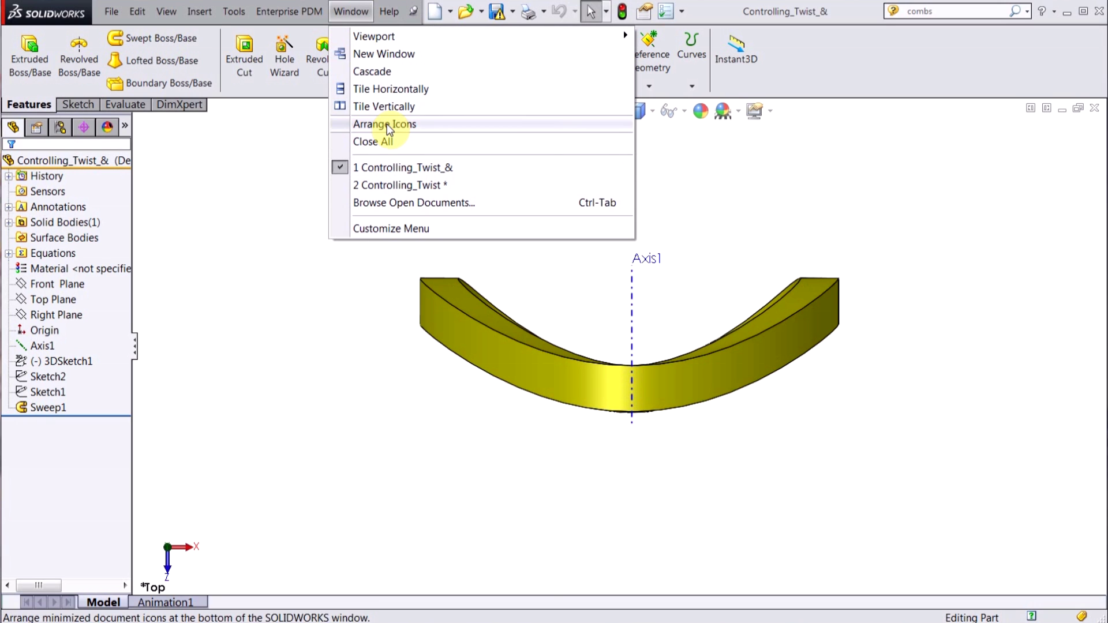
click(383, 90)
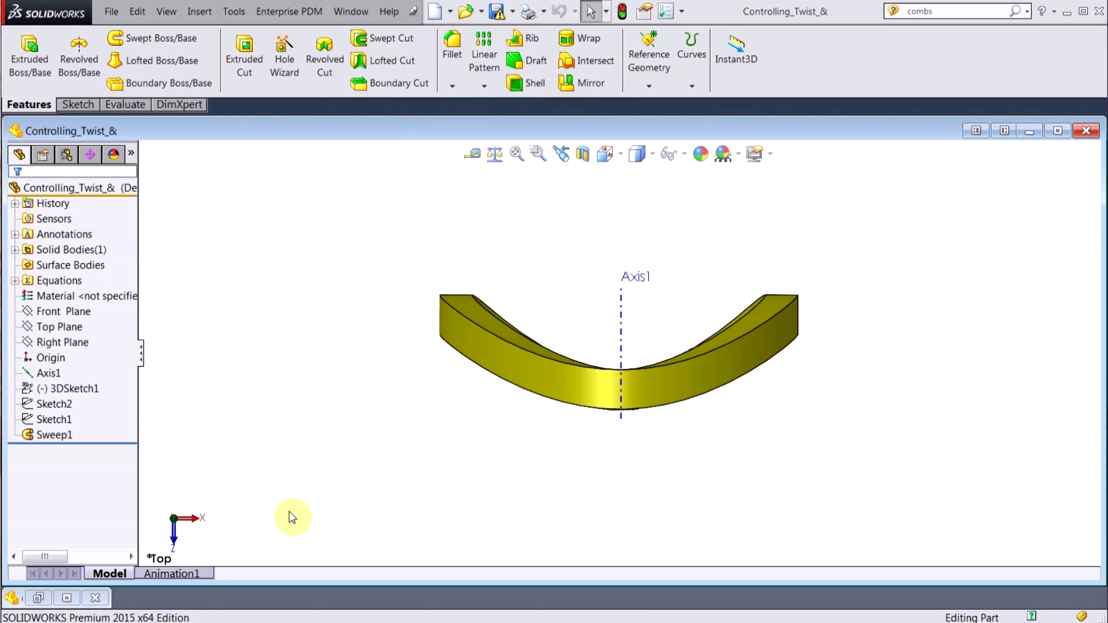
click(67, 598)
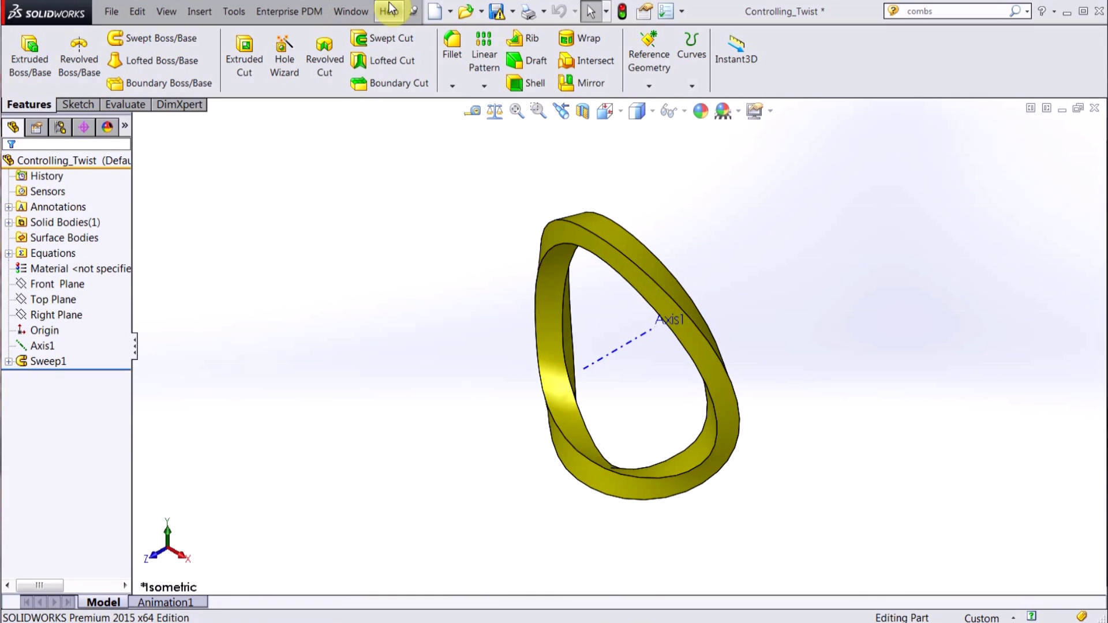
click(351, 11)
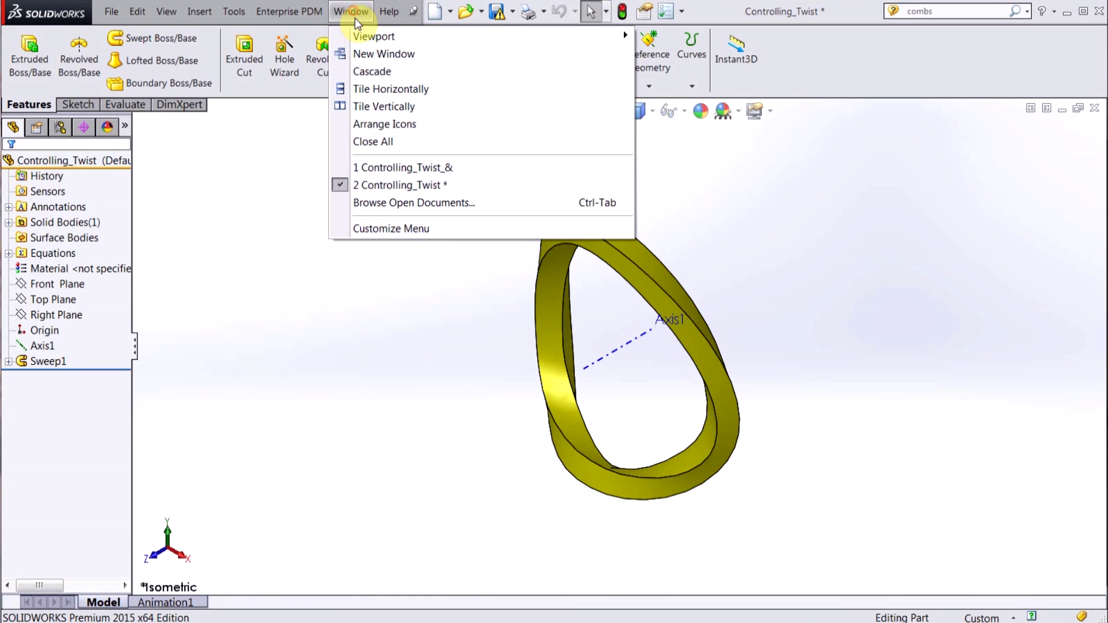
click(380, 108)
Section the left ring along Top Plane and view it from the Top.
click(885, 234)
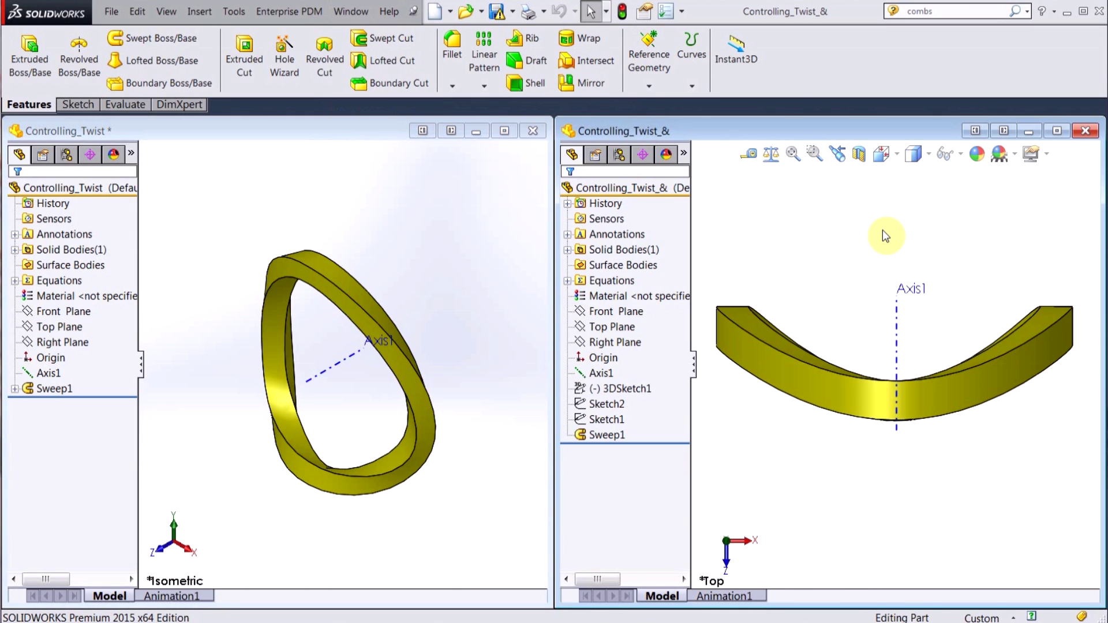
key(ctrl+7)
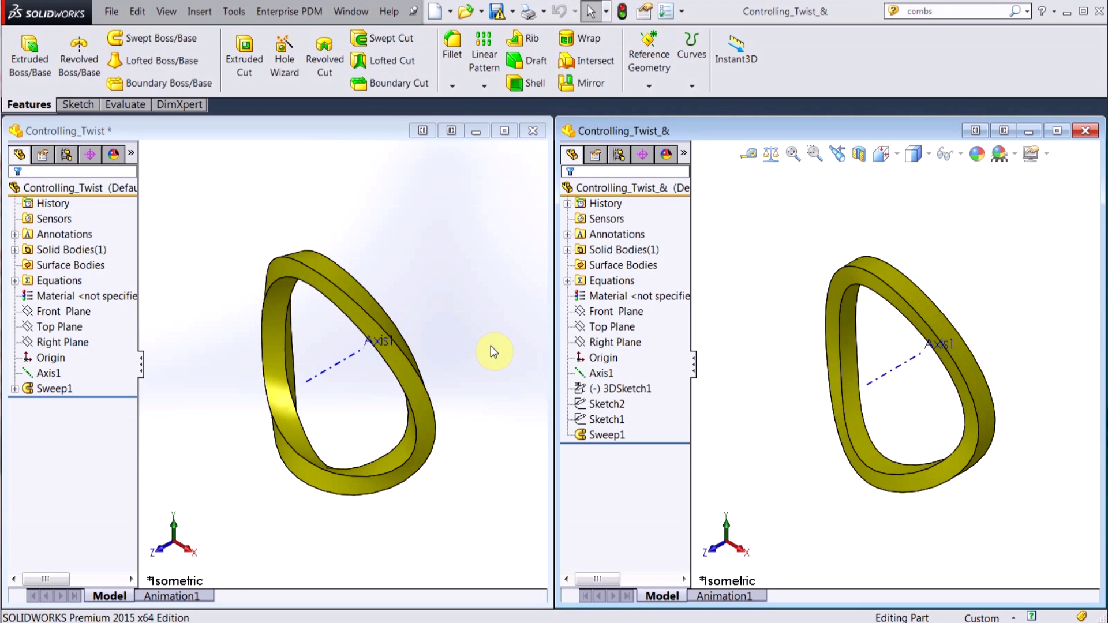
click(70, 328)
click(306, 154)
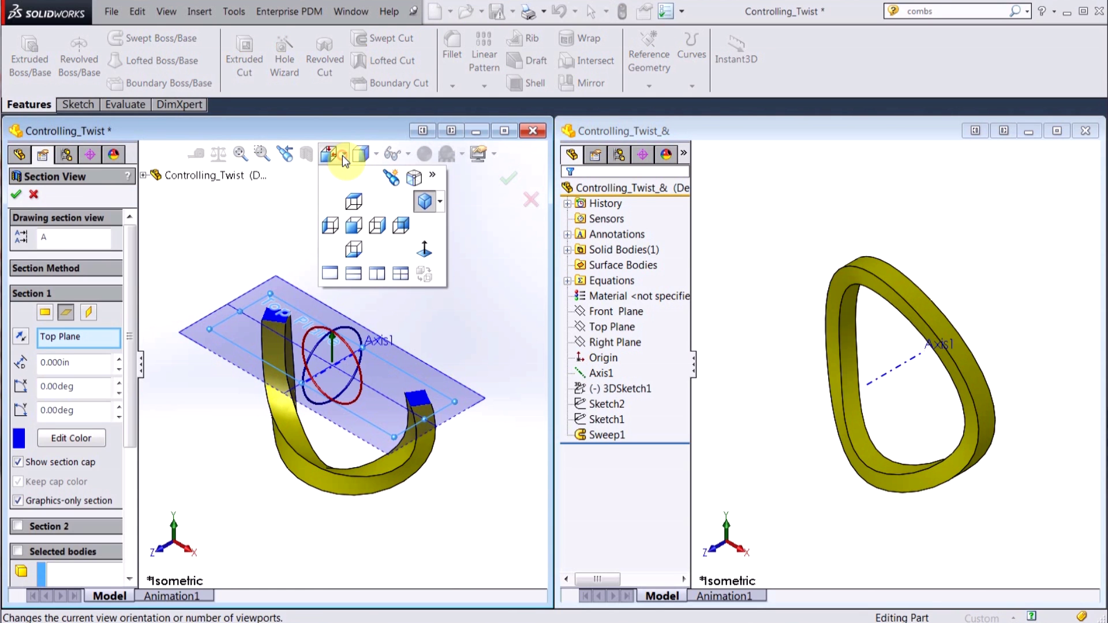
click(14, 195)
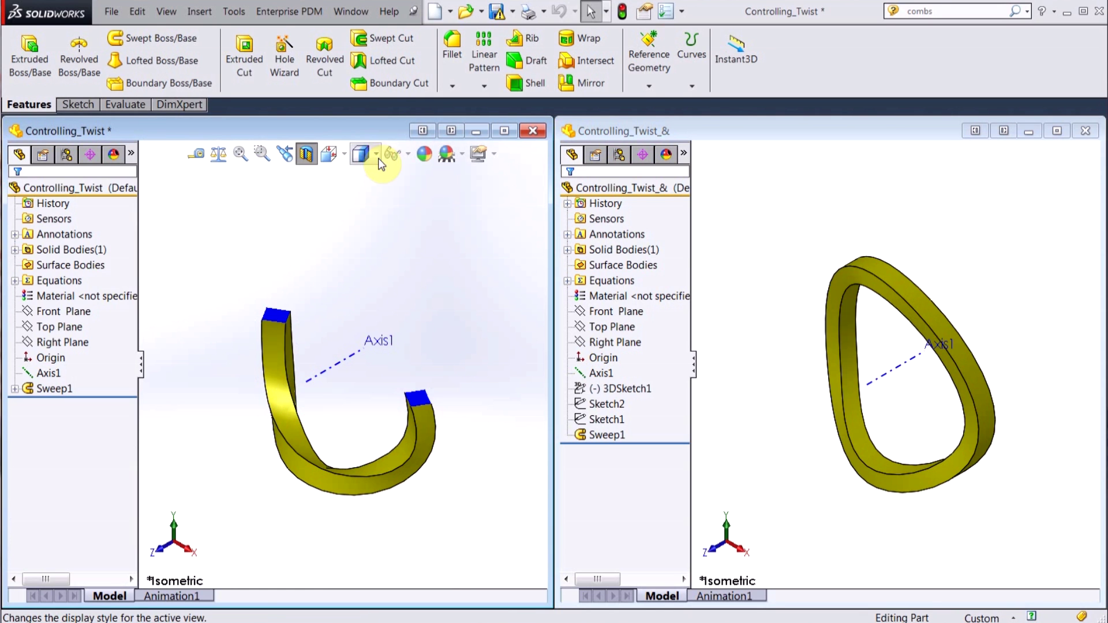
click(334, 154)
click(353, 228)
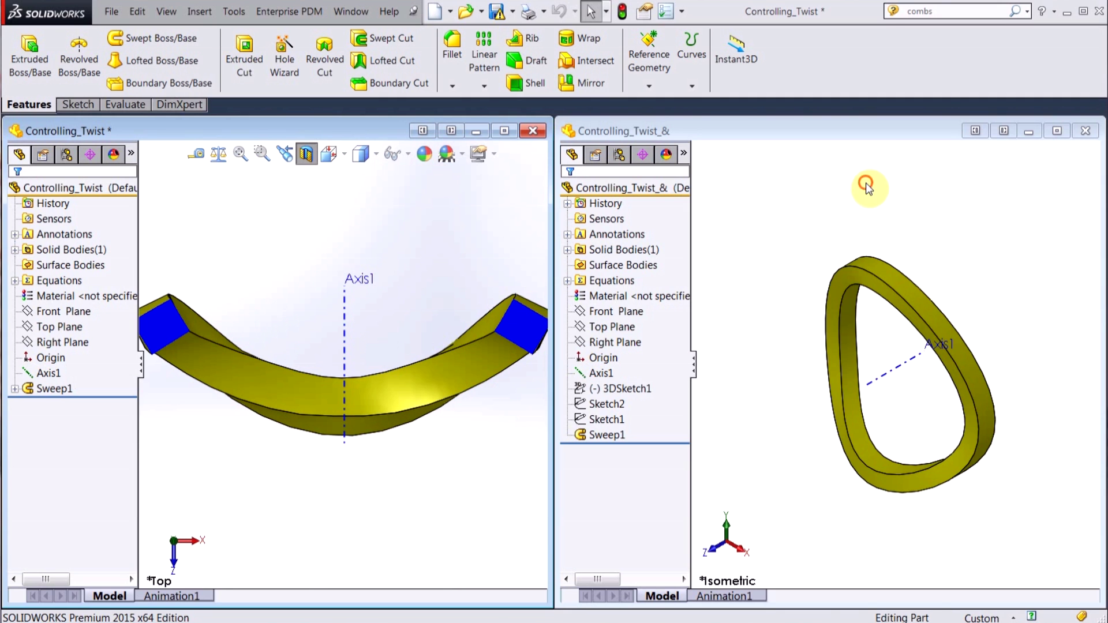
Section the right ring along Top Plane and view it from the Top.
click(1004, 185)
click(860, 155)
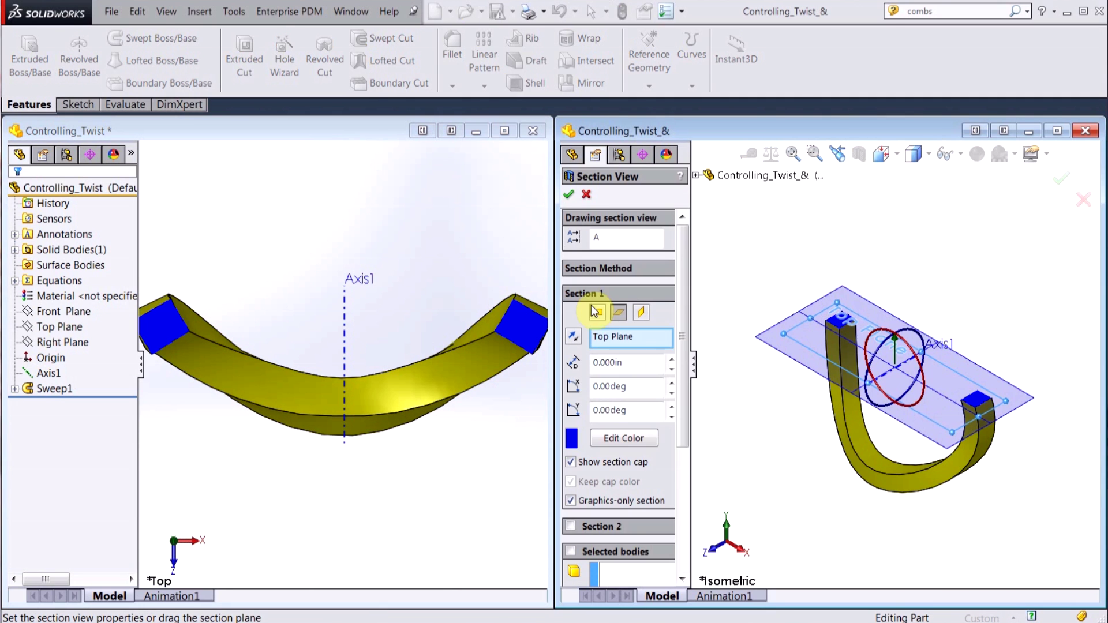
click(569, 195)
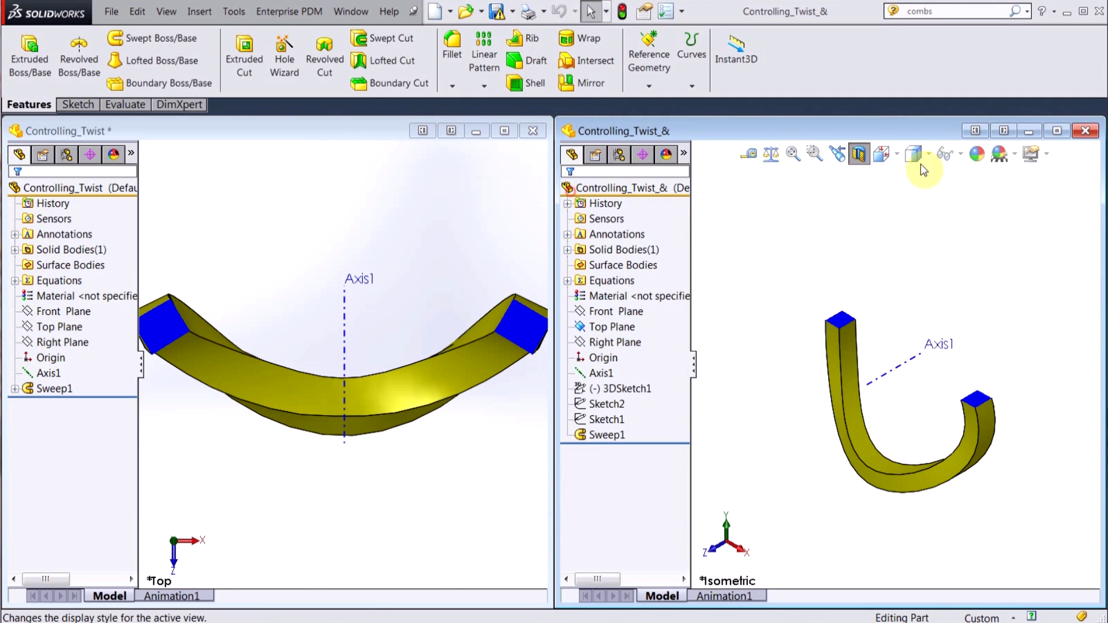
click(881, 154)
click(906, 224)
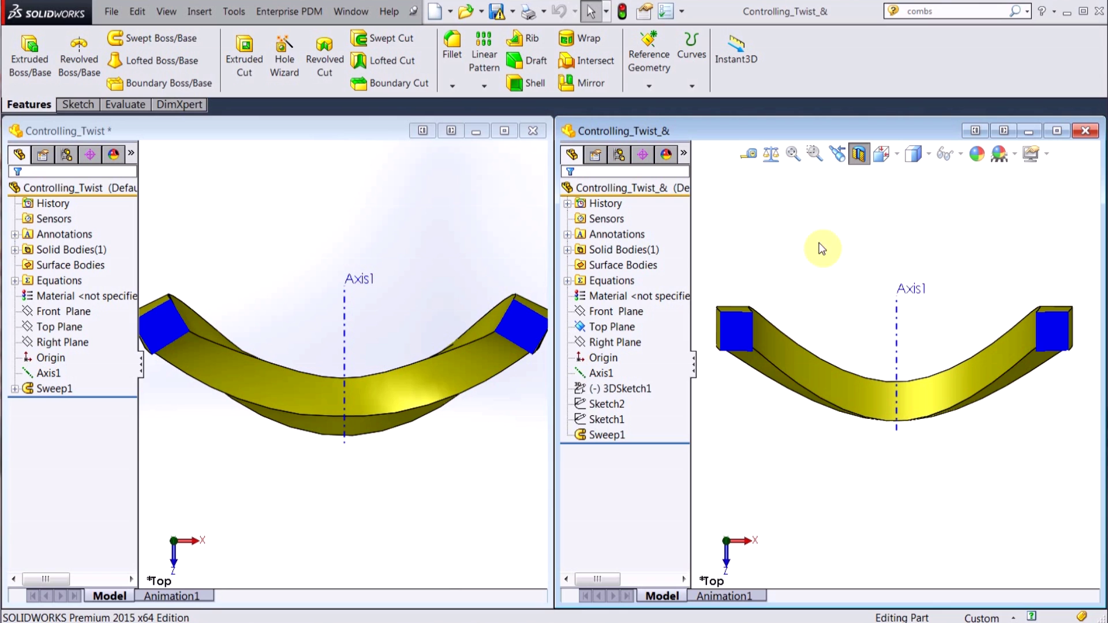
Compare both rings from the top, then close Controlling_Twist_&.
click(442, 319)
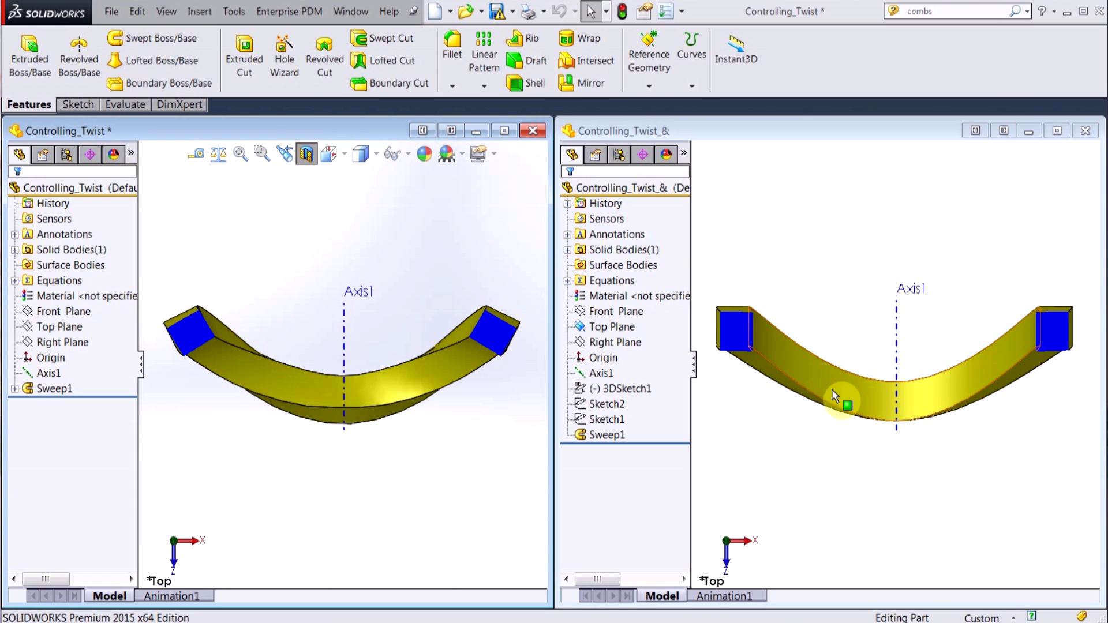
click(1028, 132)
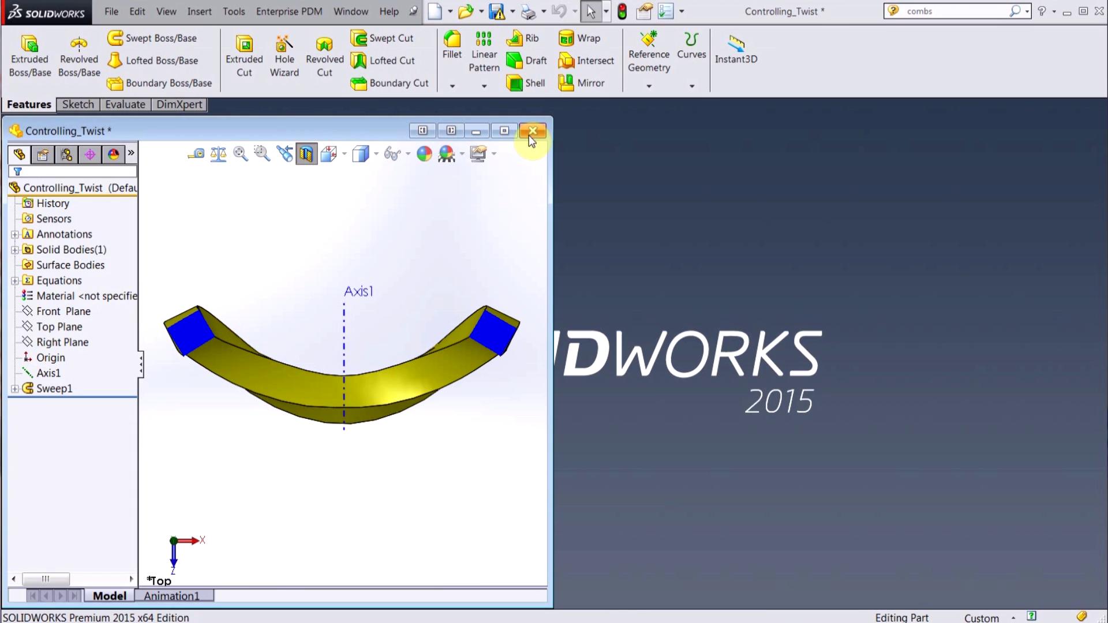
Maximize Controlling_Twist, turn off the section cut, go isometric, and flatten the tree.
click(502, 132)
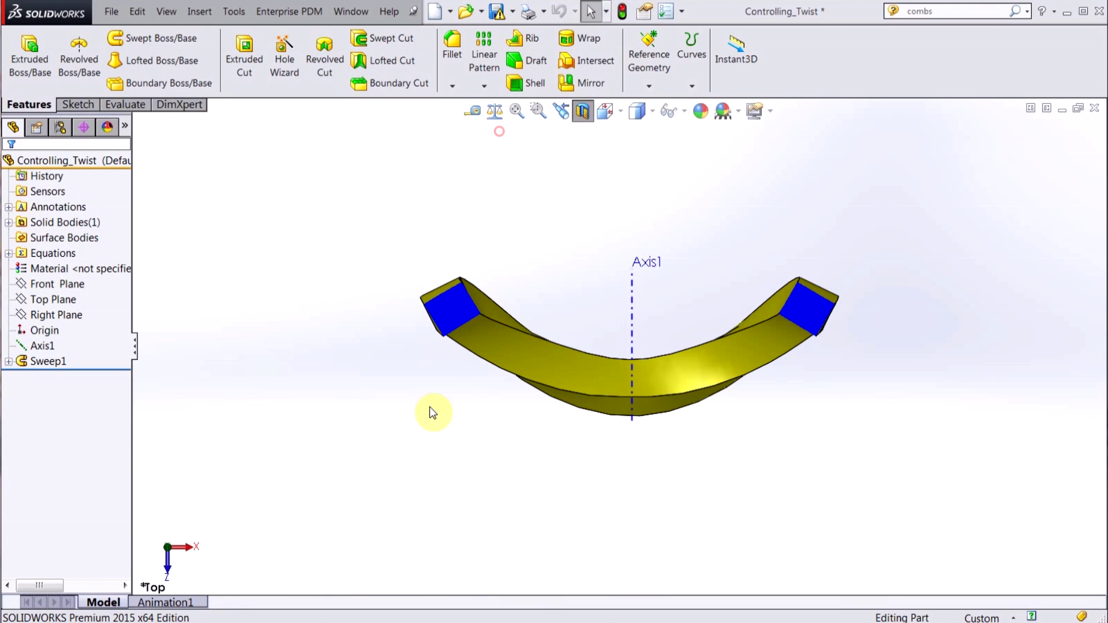
click(588, 119)
key(ctrl+7)
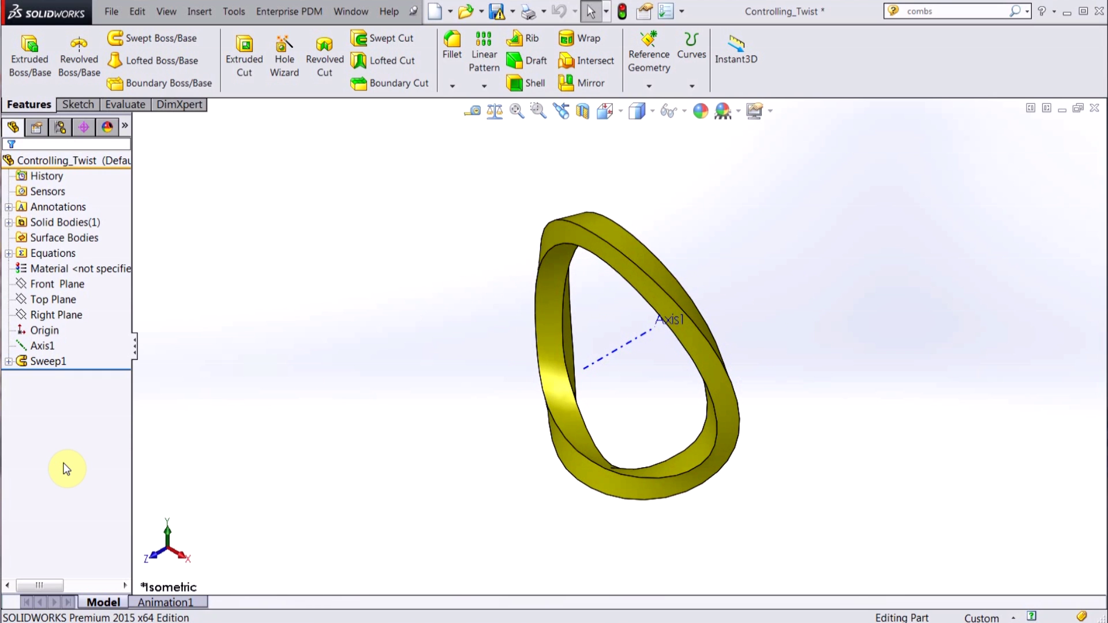
key(ctrl+t)
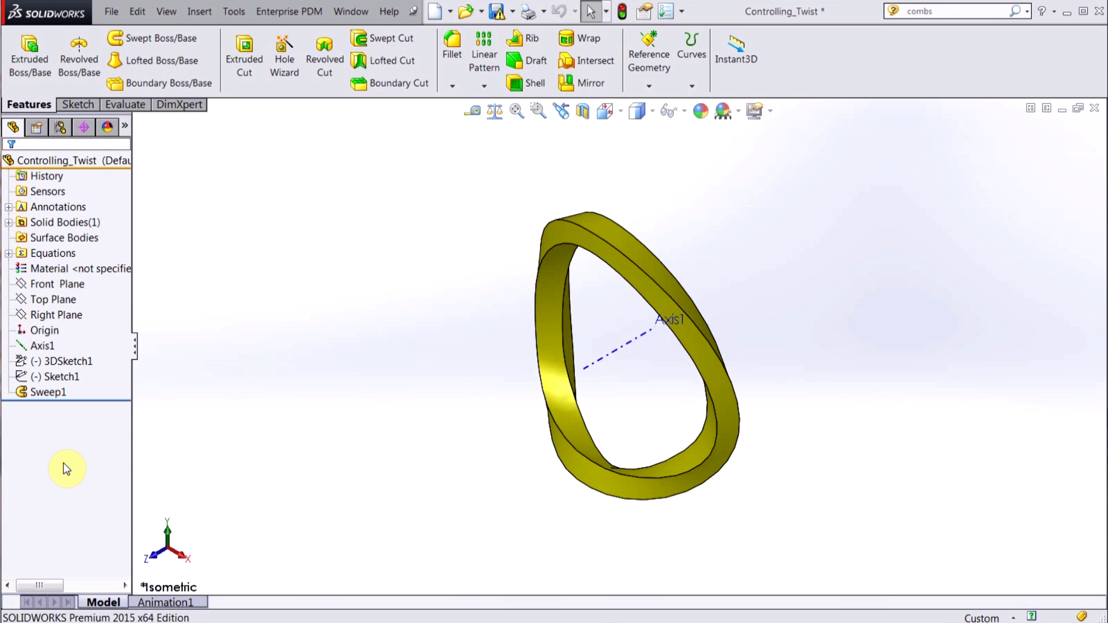
Show the 3DSketch1 path and the Sketch1 profile on the ring.
click(65, 358)
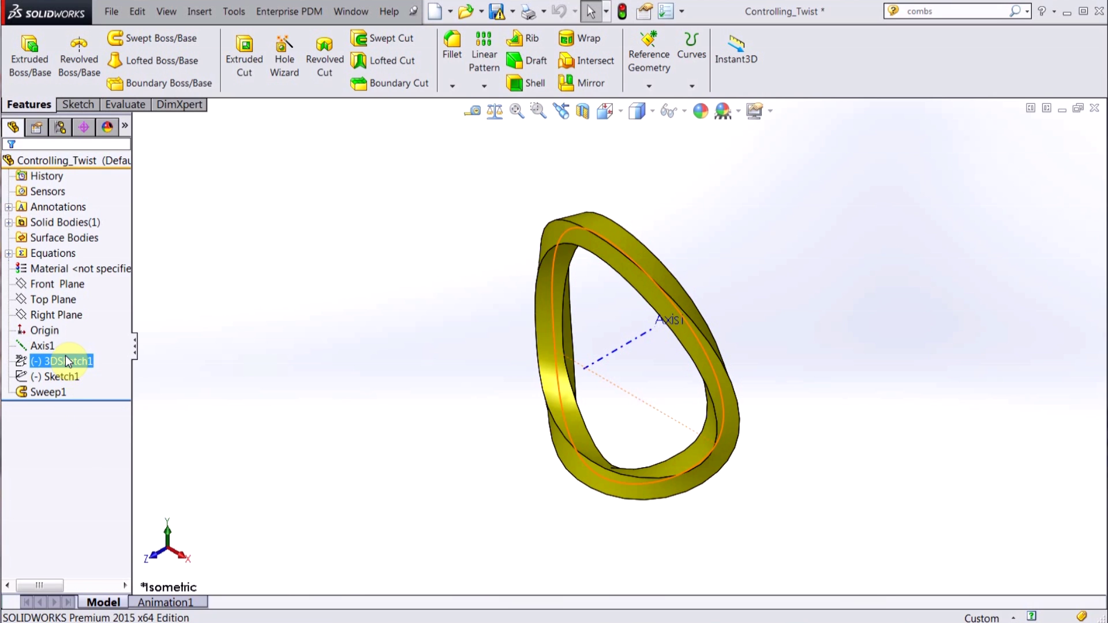
right_click(67, 358)
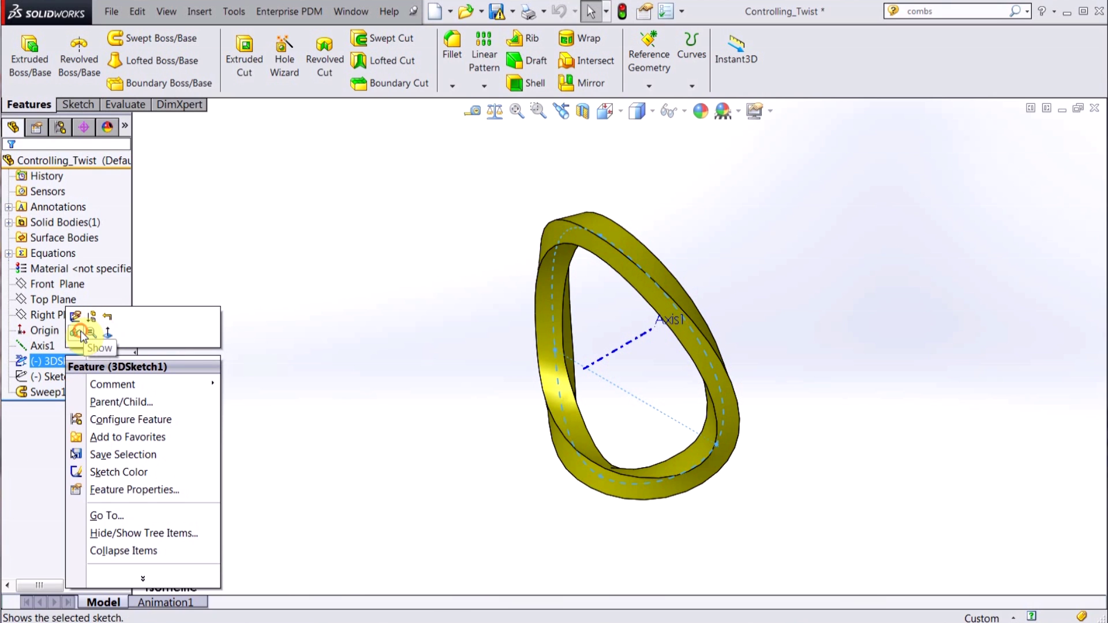
click(76, 332)
right_click(54, 376)
click(63, 354)
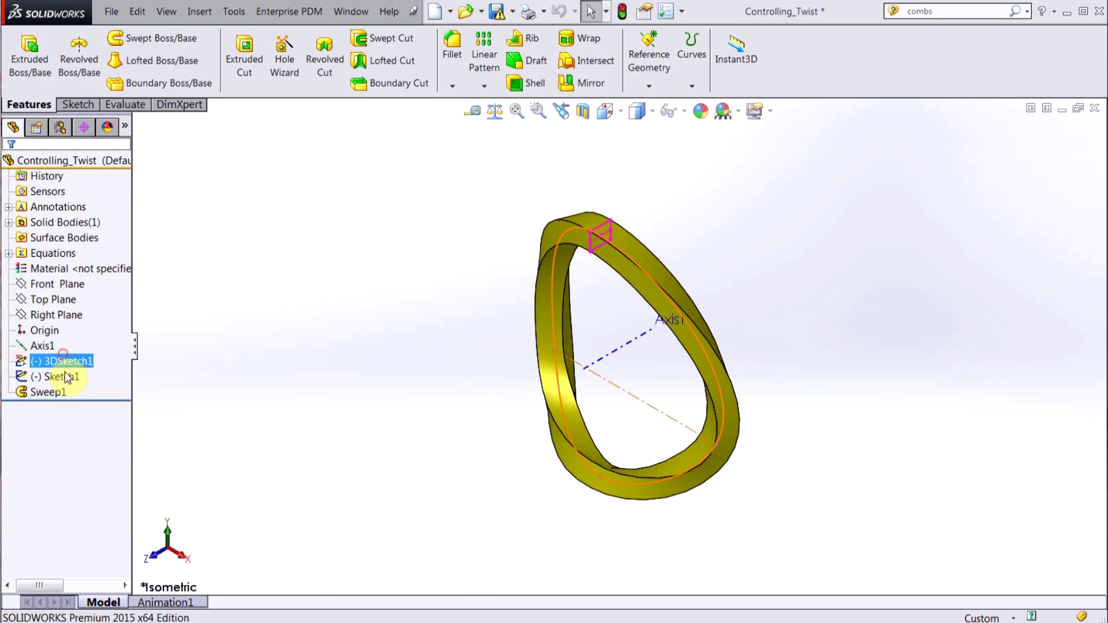
click(73, 360)
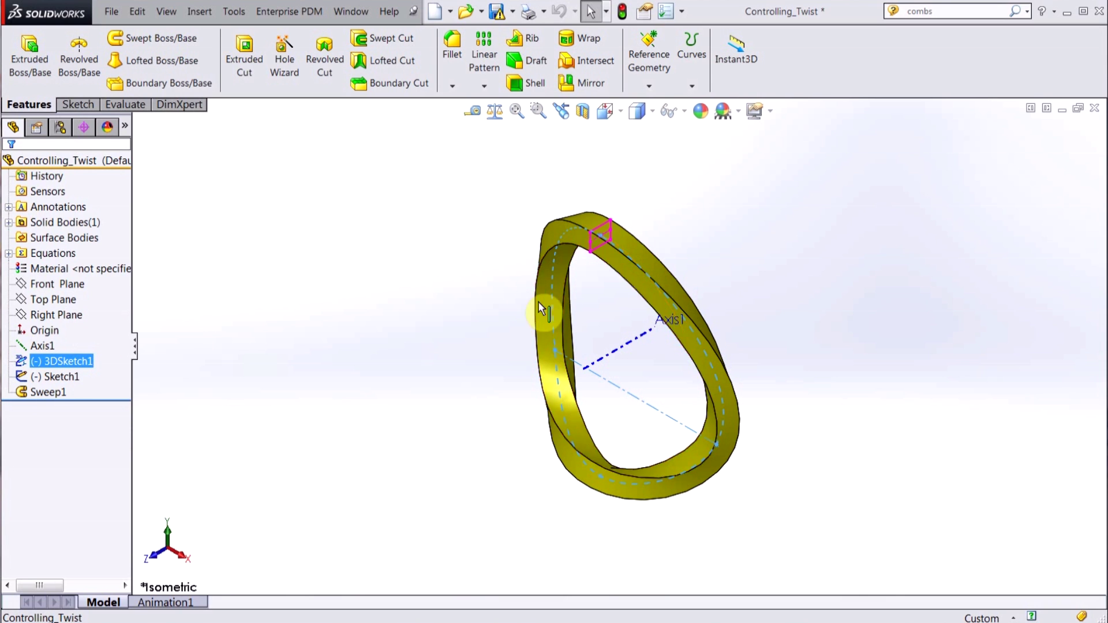
click(35, 376)
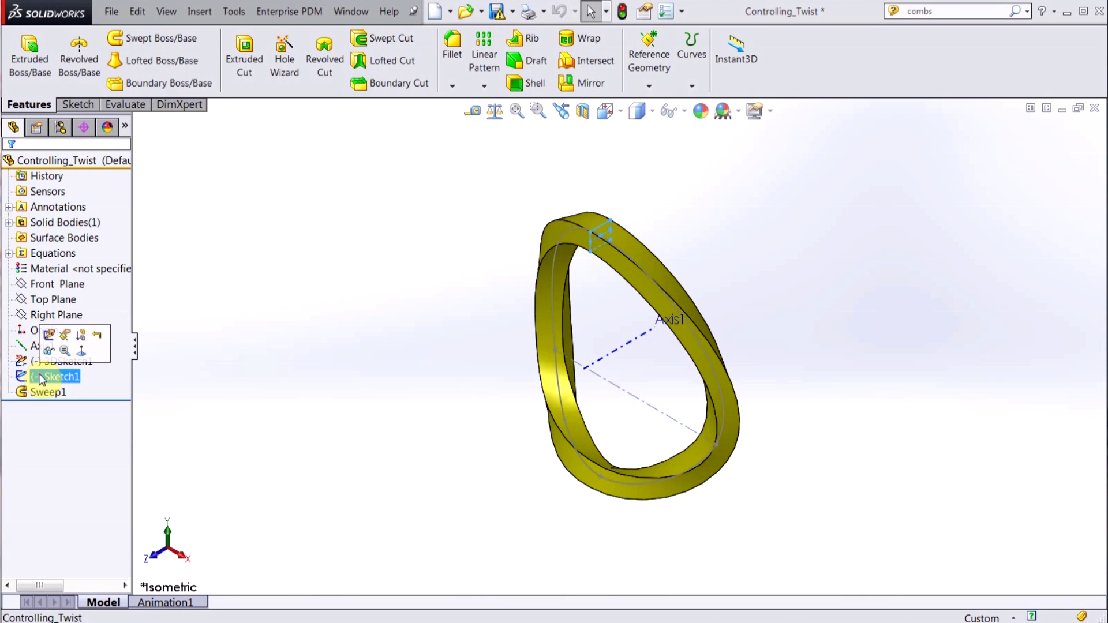
click(247, 366)
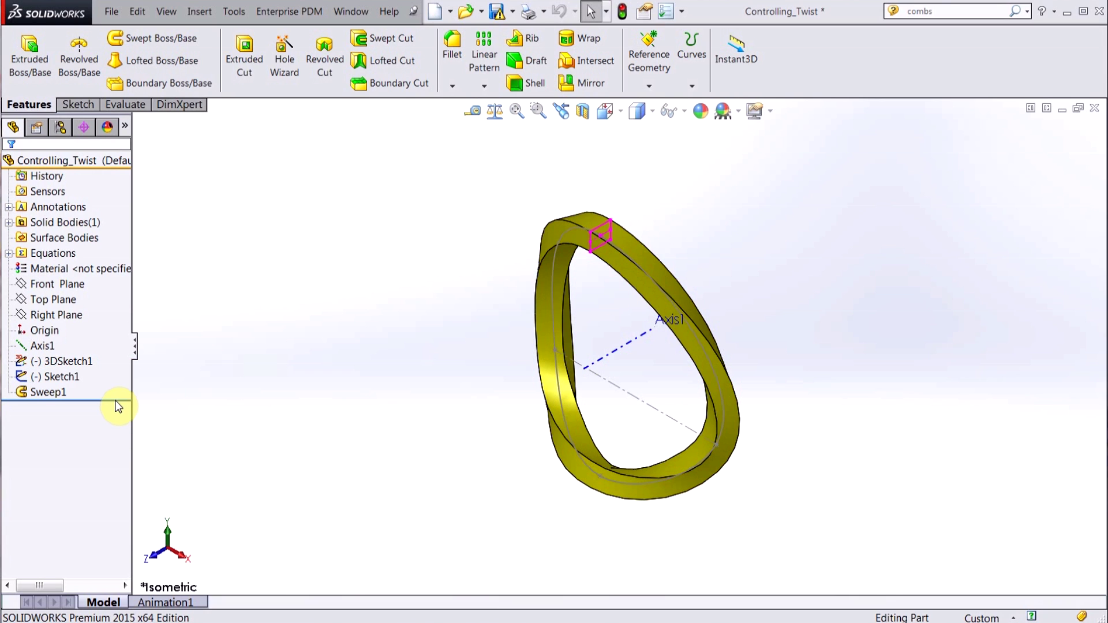
Roll back below 3DSketch1 and convert the 3D path into a new Front Plane Sketch2.
drag(109, 400, 109, 372)
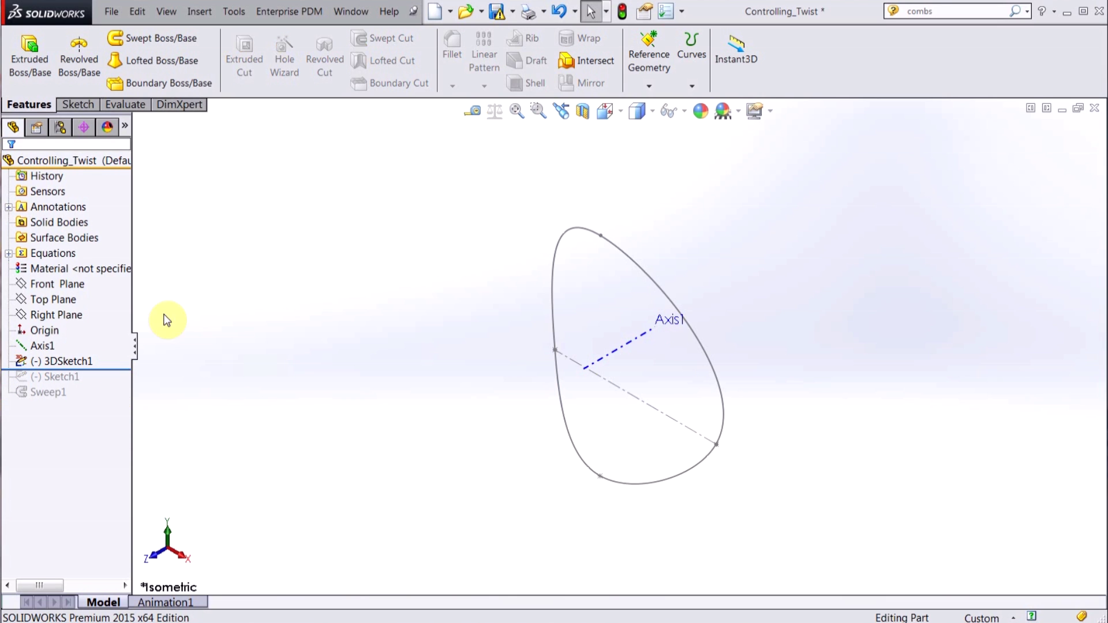
click(61, 285)
click(72, 267)
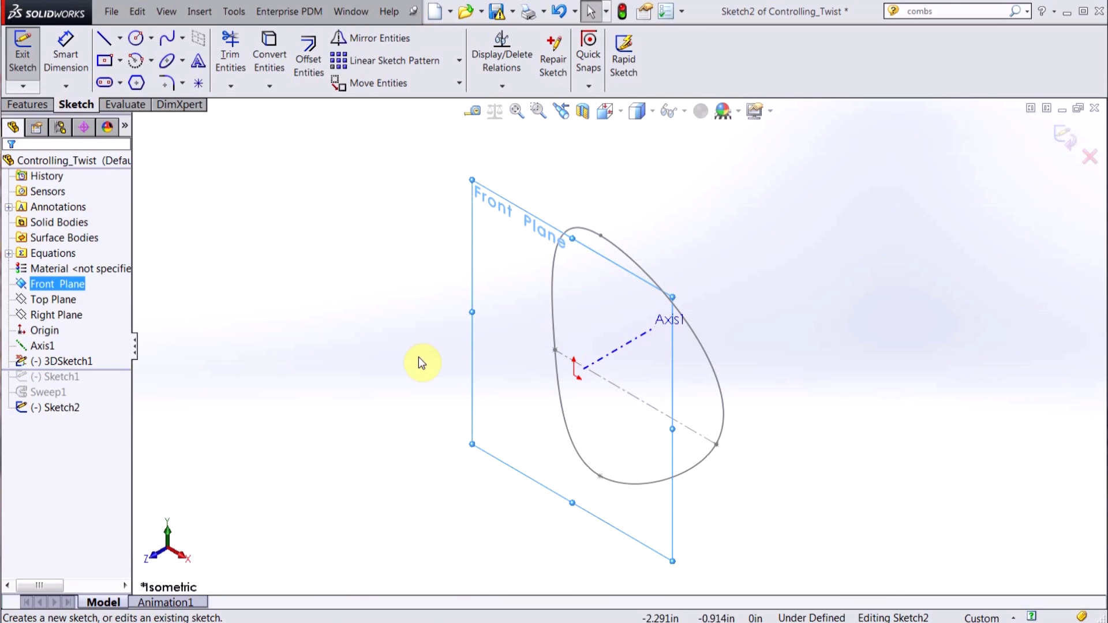
click(557, 322)
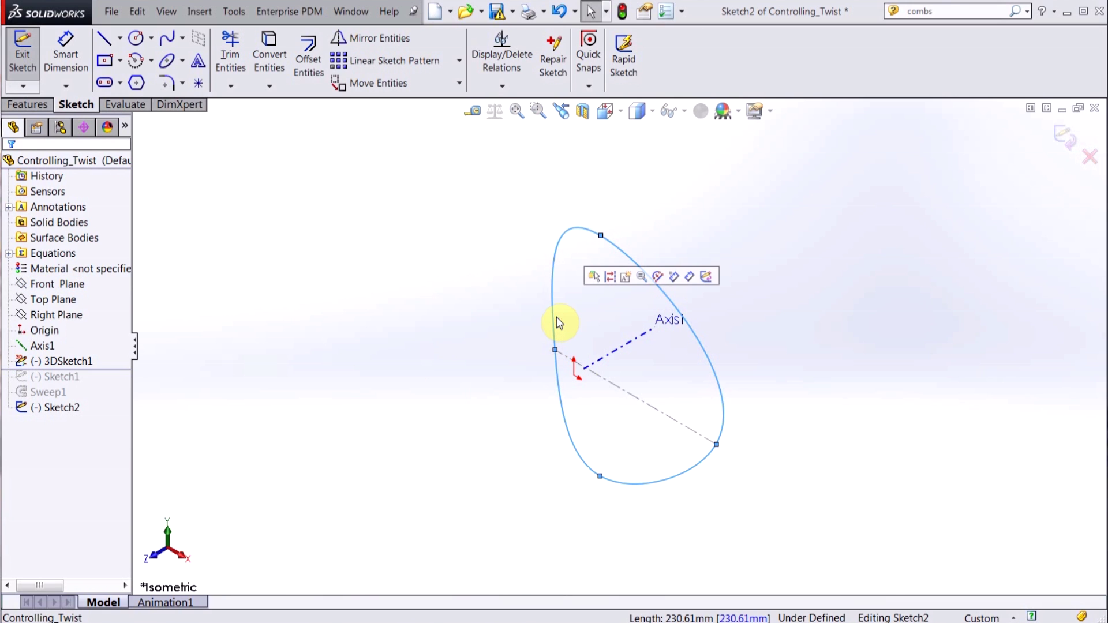
click(271, 53)
middle_drag(565, 438, 468, 299)
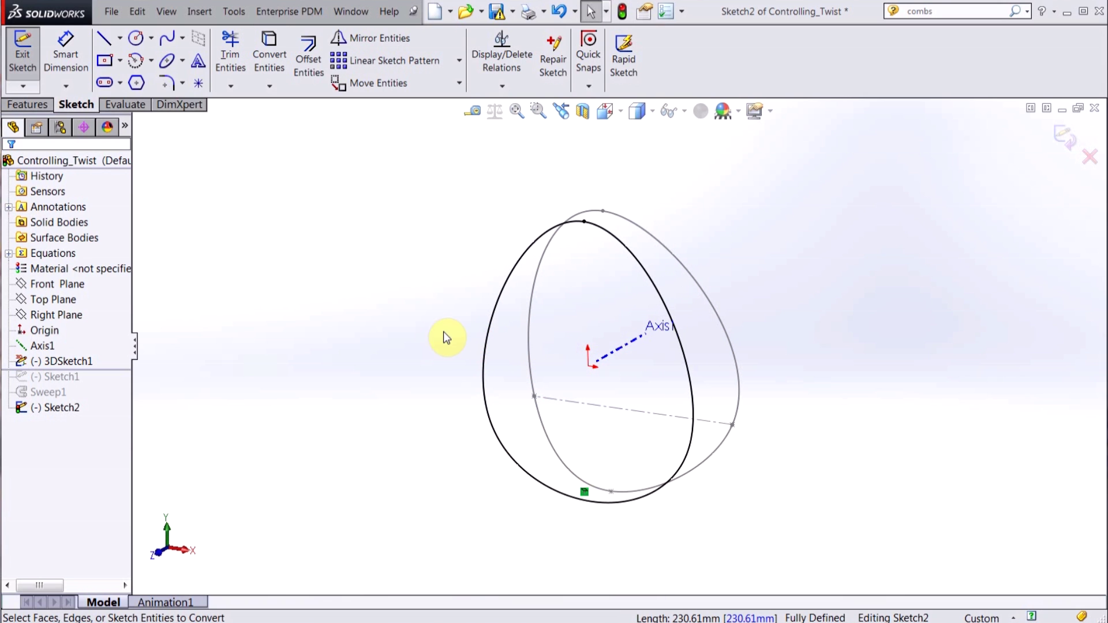
click(1065, 134)
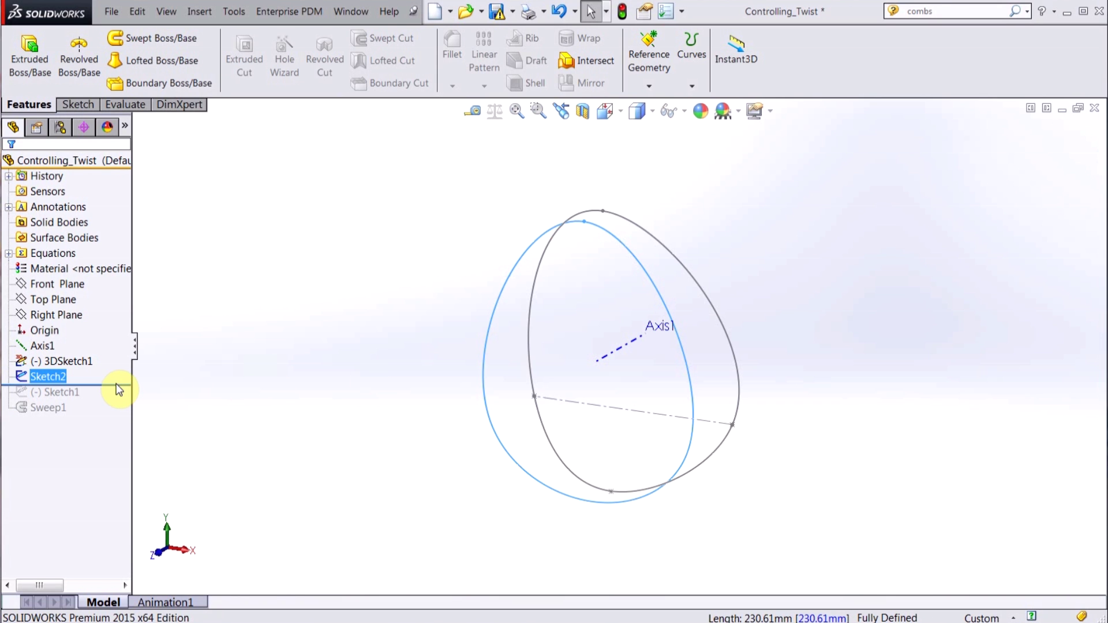
Roll forward to include Sketch1 and open it for editing.
drag(122, 384, 122, 399)
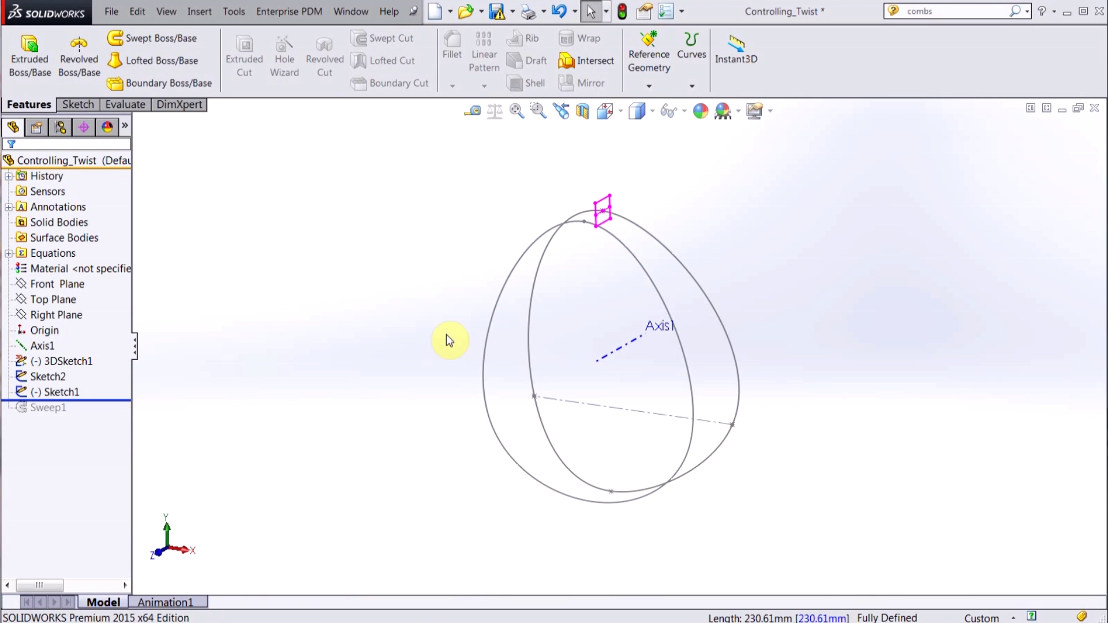
scroll(664, 191, down, 2)
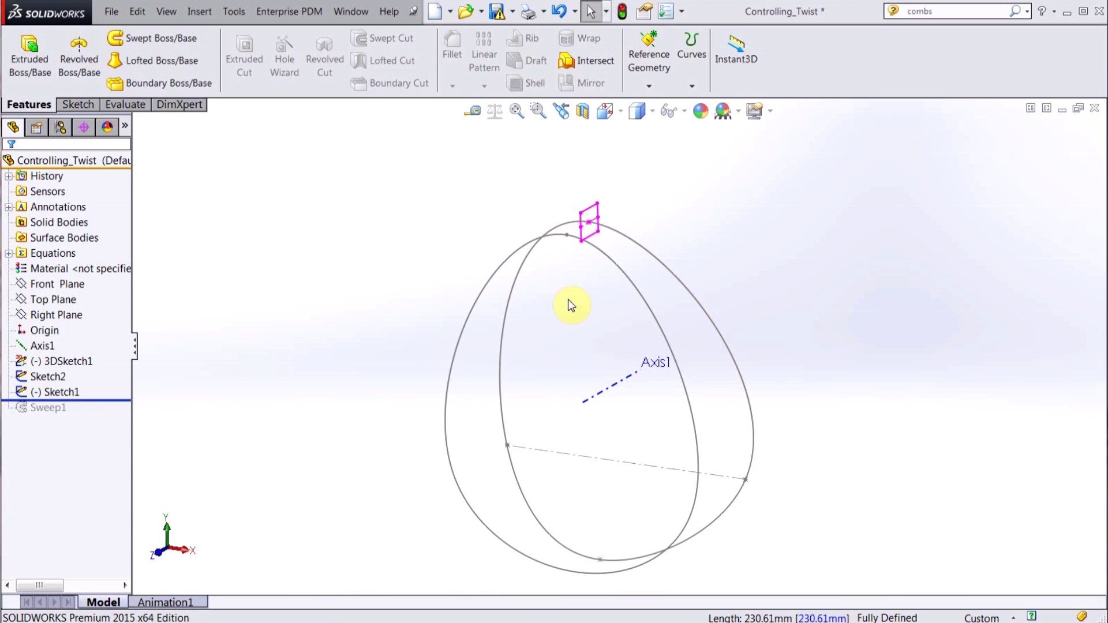
click(74, 394)
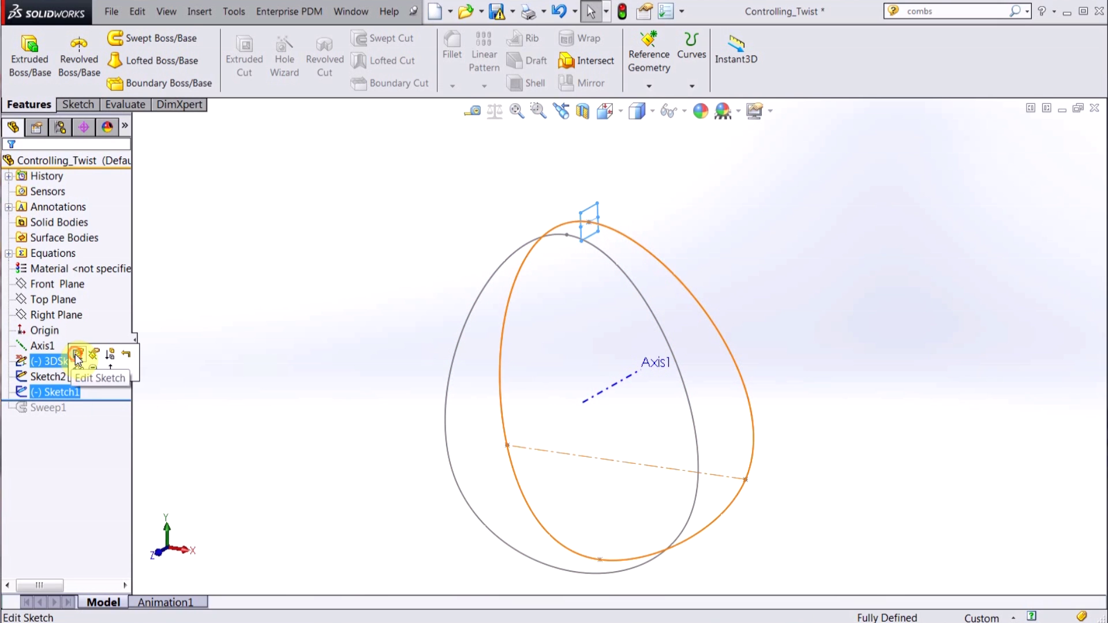
click(78, 360)
scroll(576, 297, down, 5)
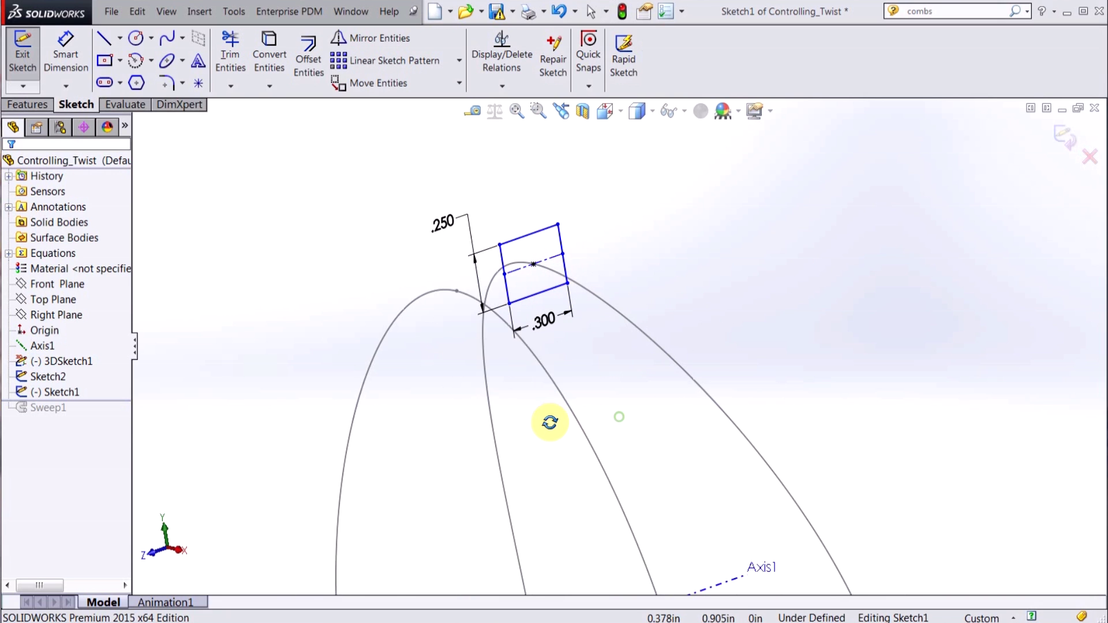
Draw a construction centerline leftward from the rectangle's left-edge midpoint.
click(120, 38)
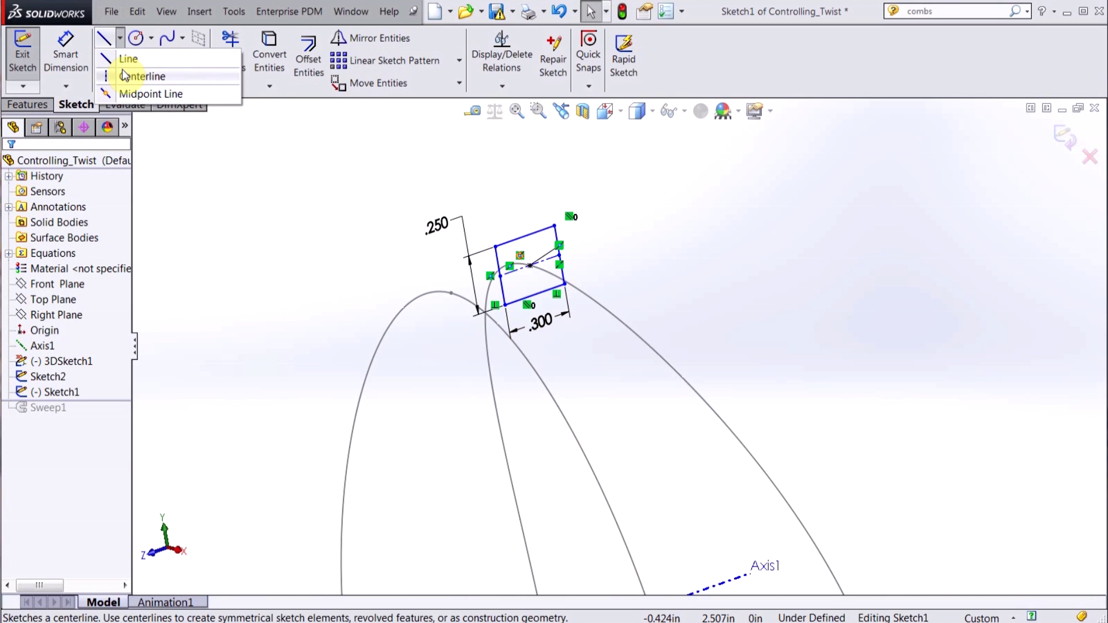
click(127, 75)
scroll(493, 279, down, 3)
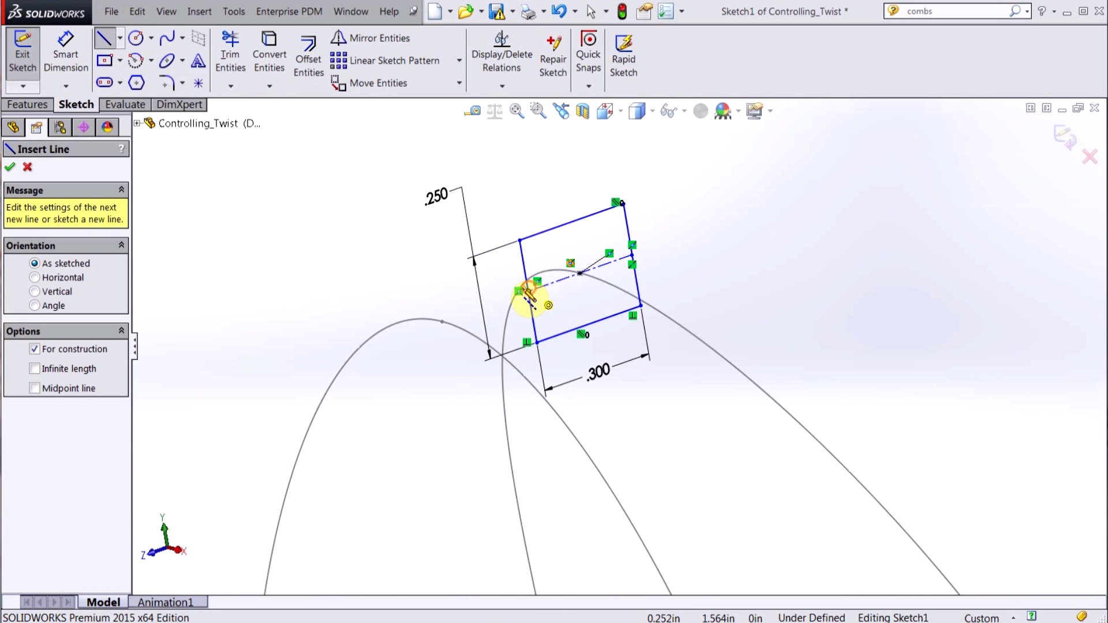
click(527, 291)
click(459, 307)
click(459, 308)
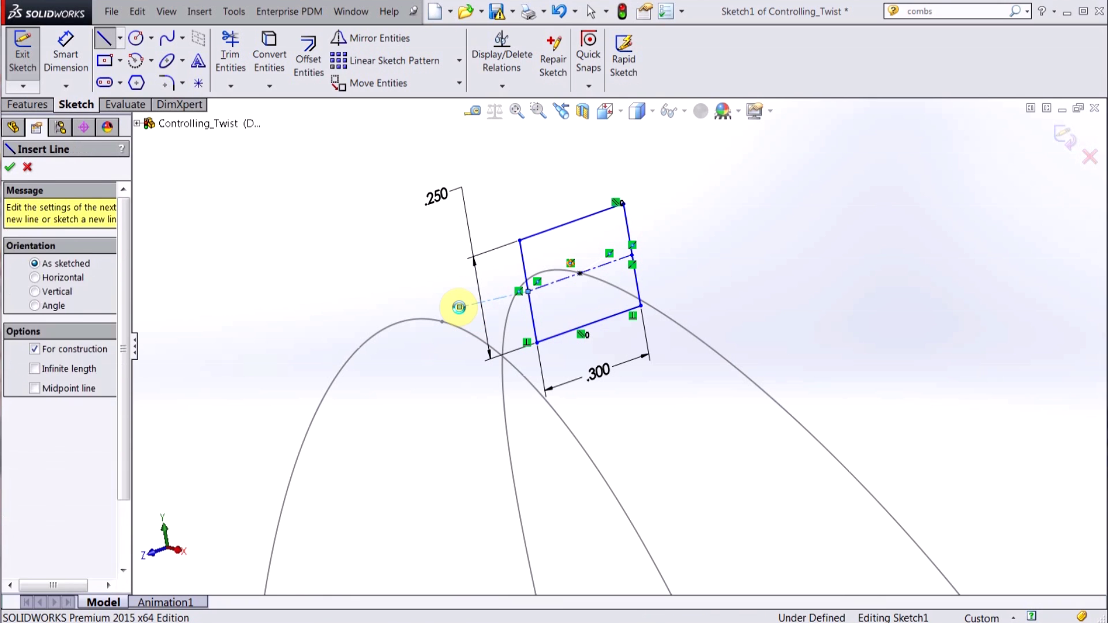
key(Escape)
Make the centerline collinear with the profile's line, then pick its end point.
click(483, 307)
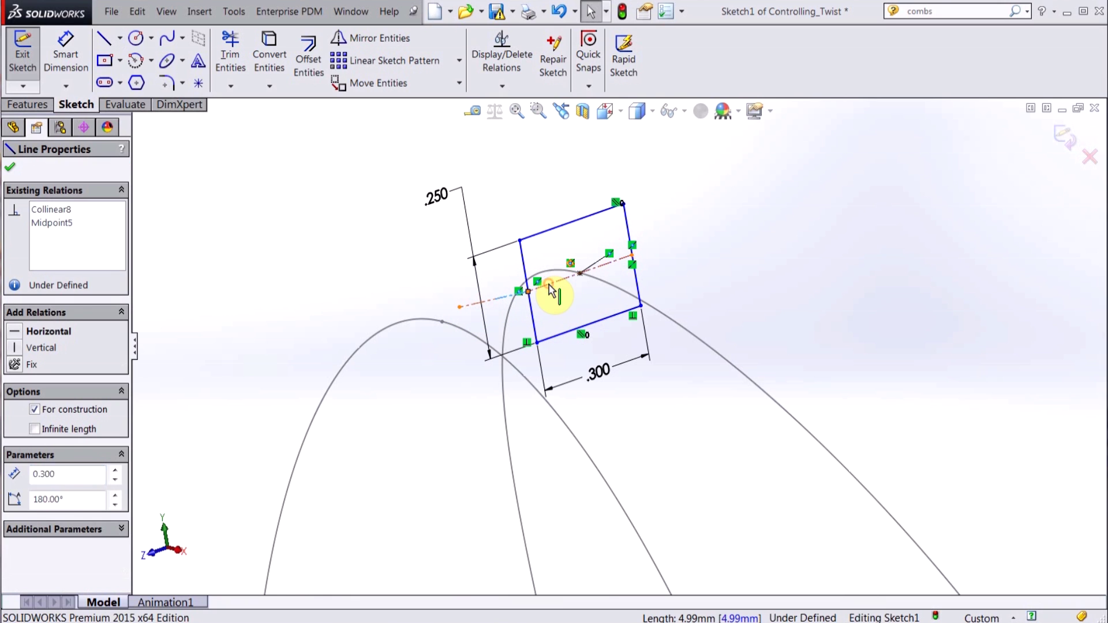
ctrl+click(588, 277)
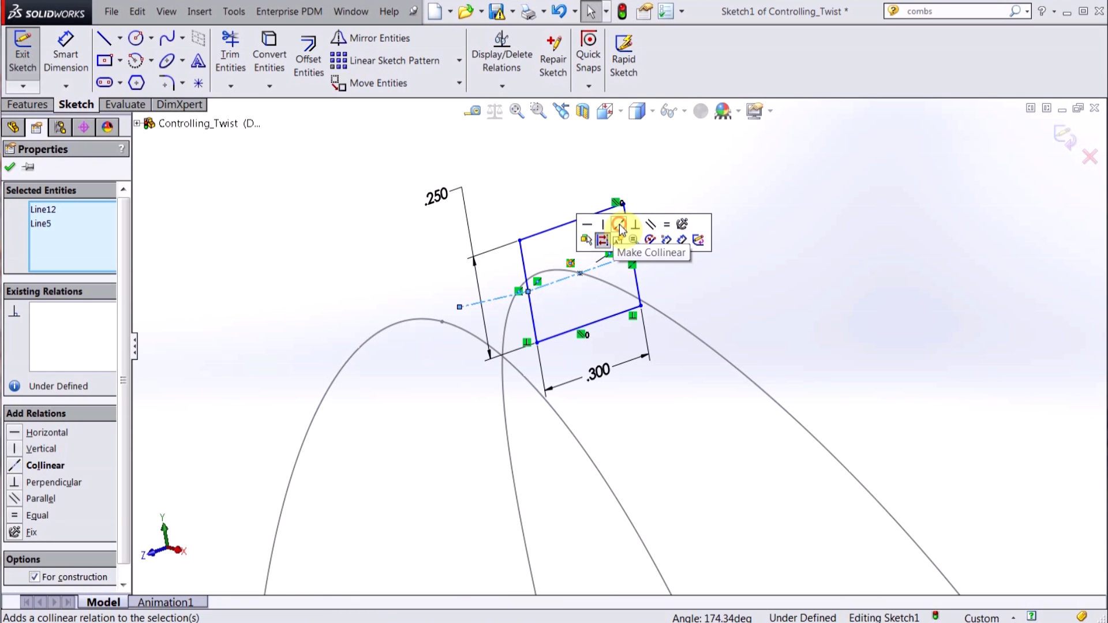
click(618, 224)
click(363, 263)
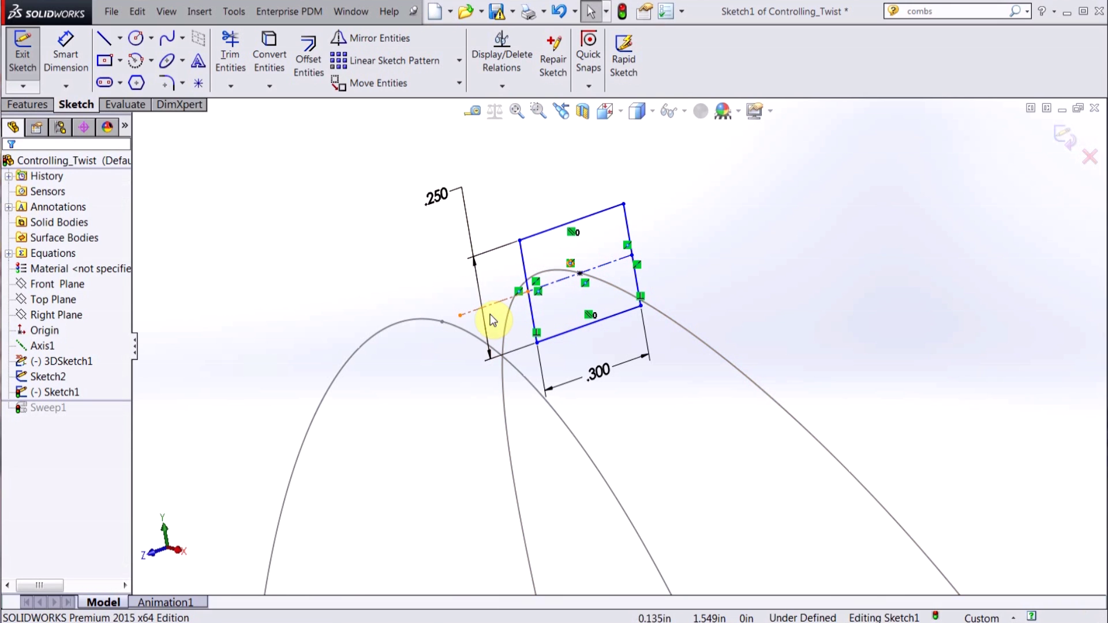
click(459, 317)
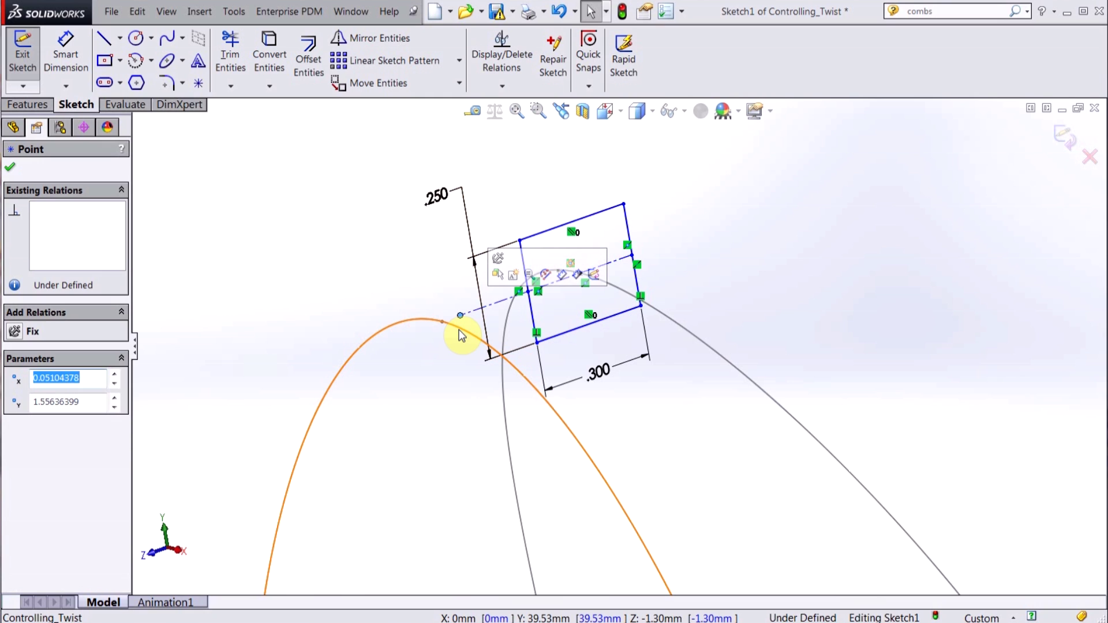
Pierce the centerline endpoint onto Spline2 of Sketch2, fully defining Sketch1, and exit the sketch.
ctrl+click(461, 336)
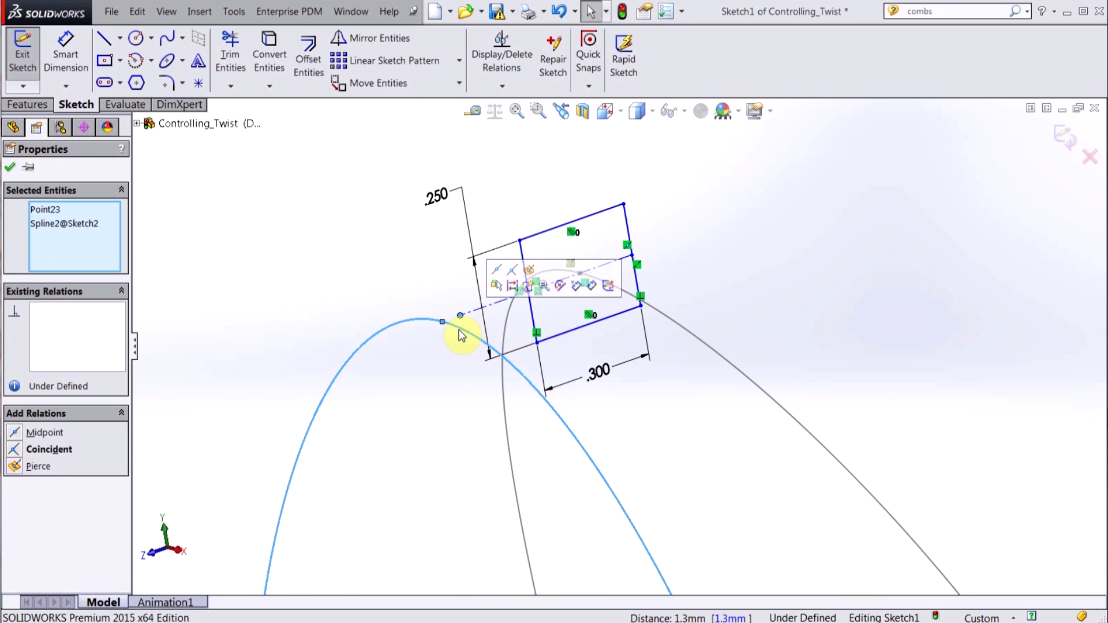
click(529, 270)
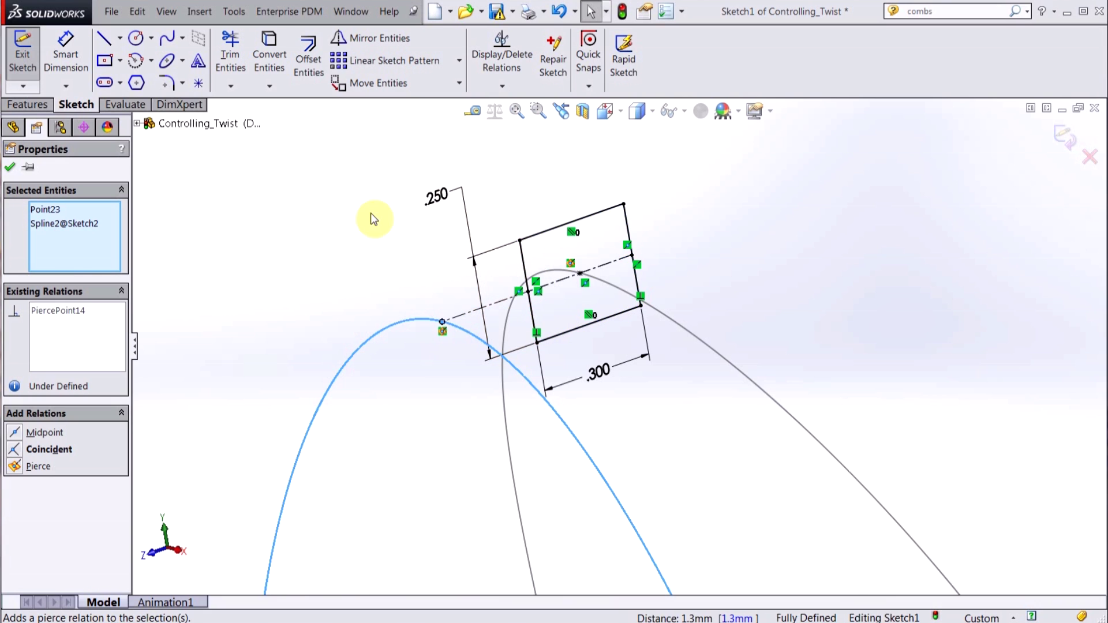
click(369, 226)
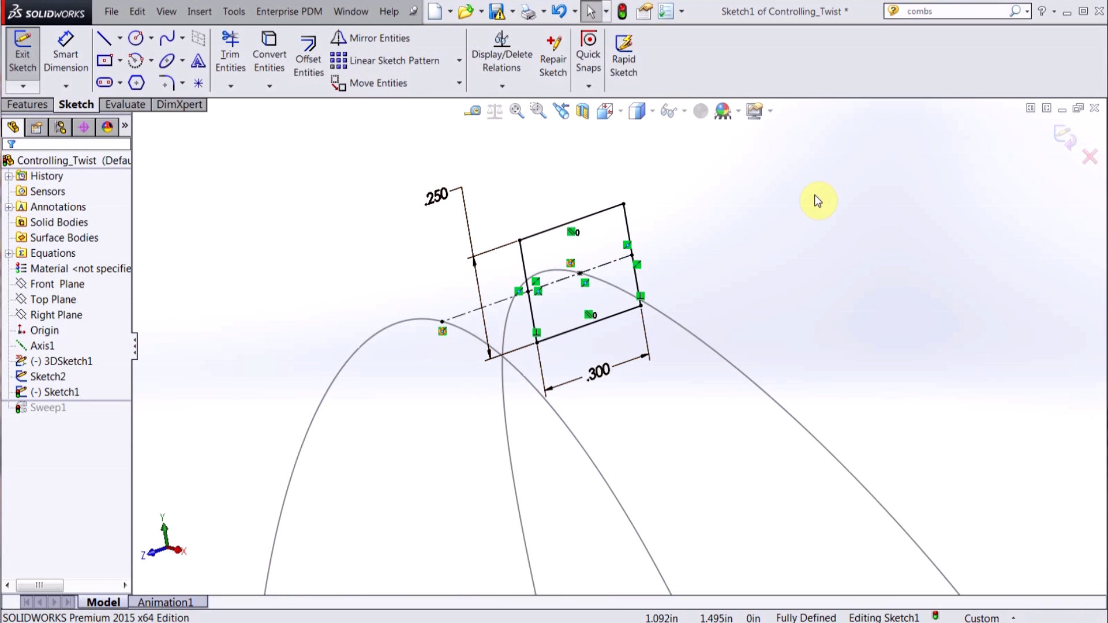
click(1064, 138)
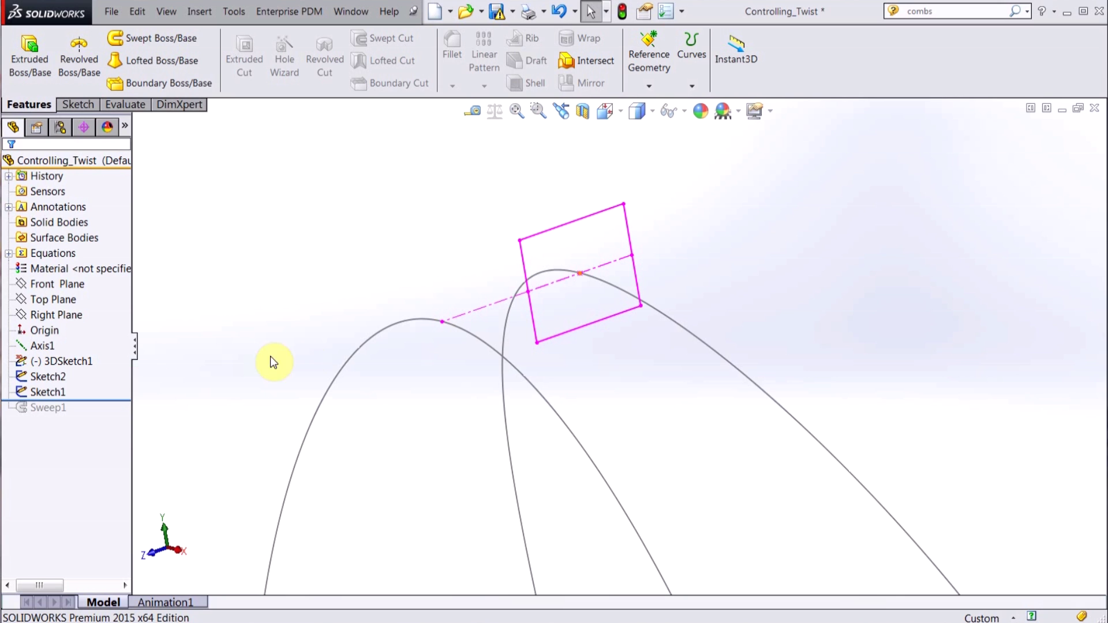
Roll forward past Sweep1, inspect the rebuilt rectangular ring, and select Sweep1.
drag(96, 398, 95, 414)
scroll(305, 339, up, 3)
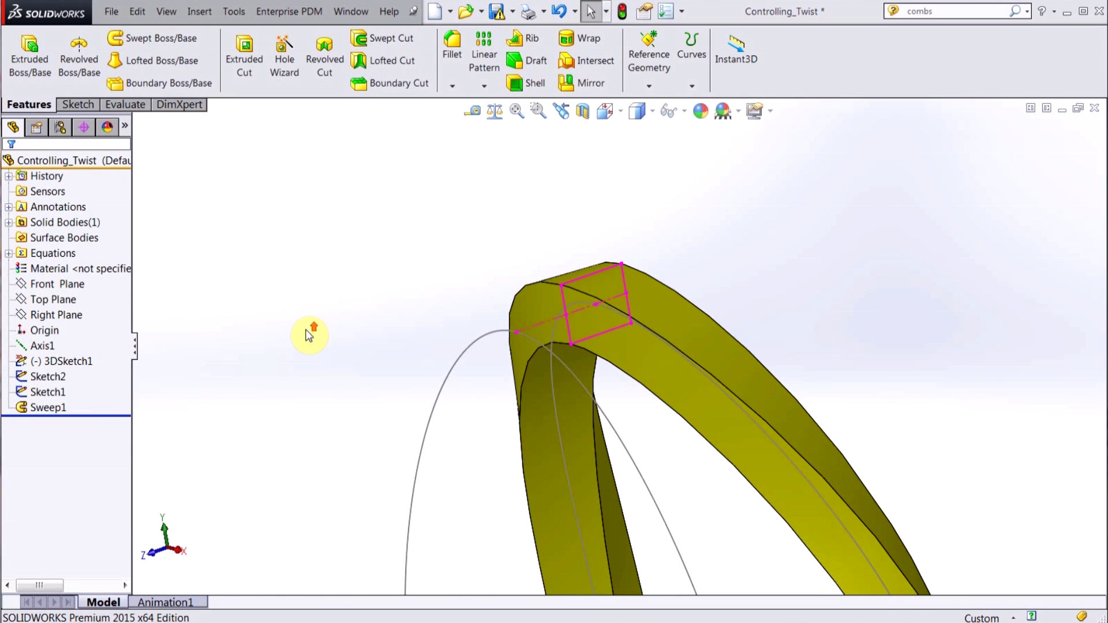
middle_drag(396, 324, 685, 462)
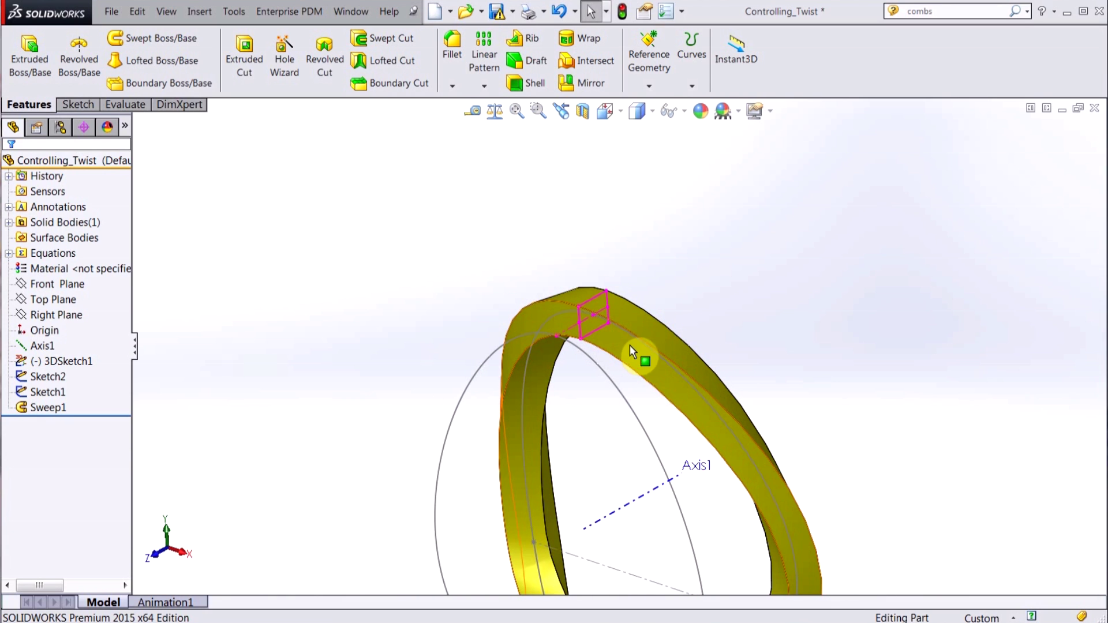
scroll(623, 455, down, 2)
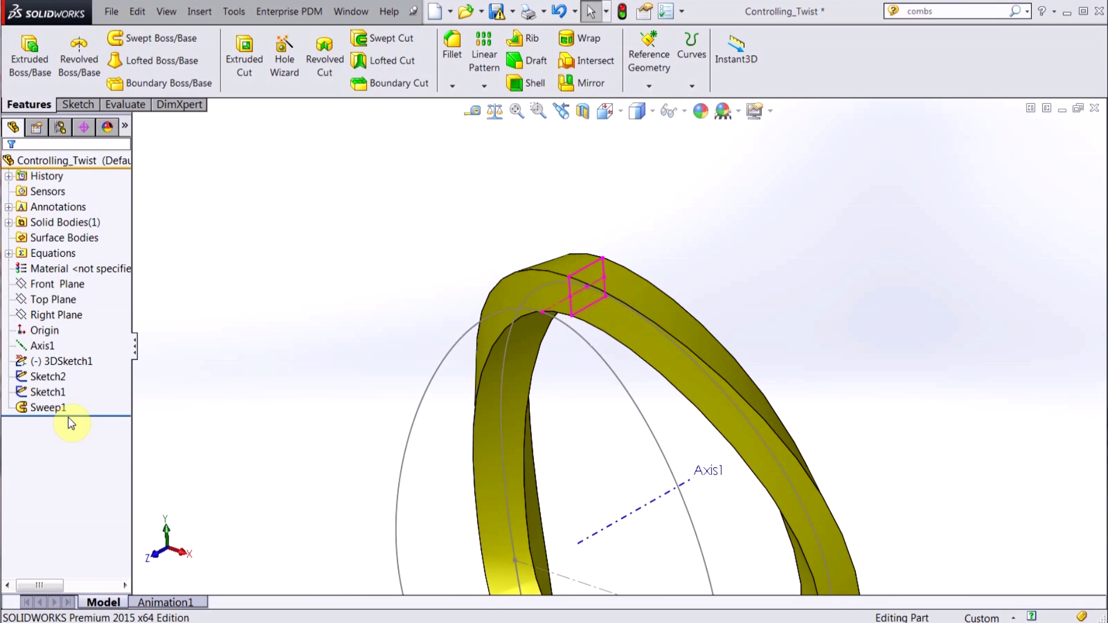
click(51, 408)
Edit Sweep1 to replace its 3DSketch1 path with the flat curve Sketch2.
click(61, 371)
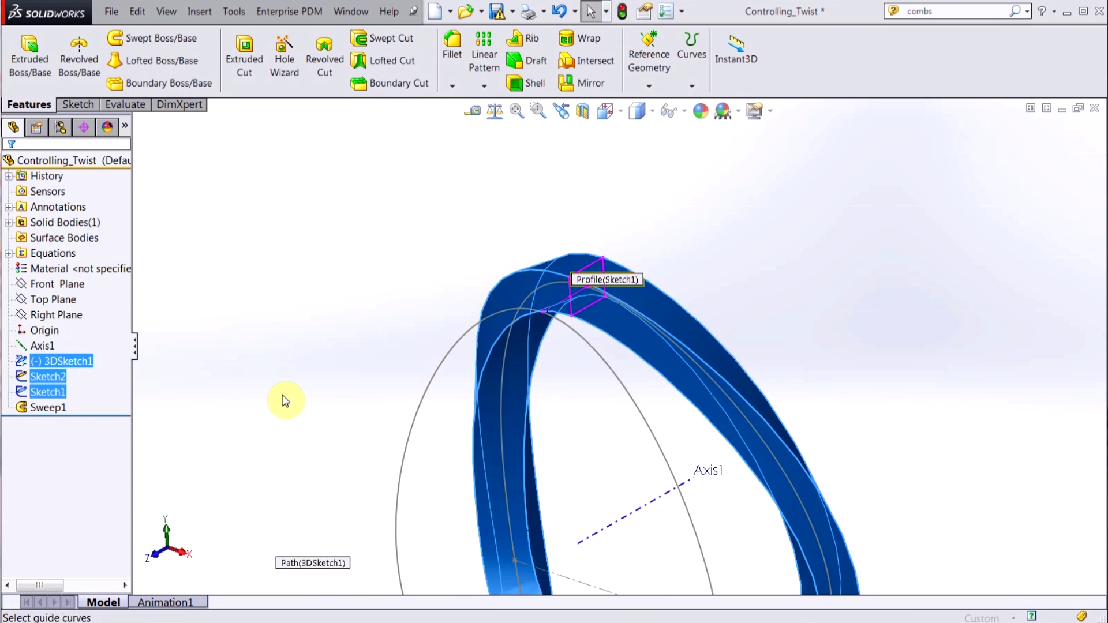
click(58, 237)
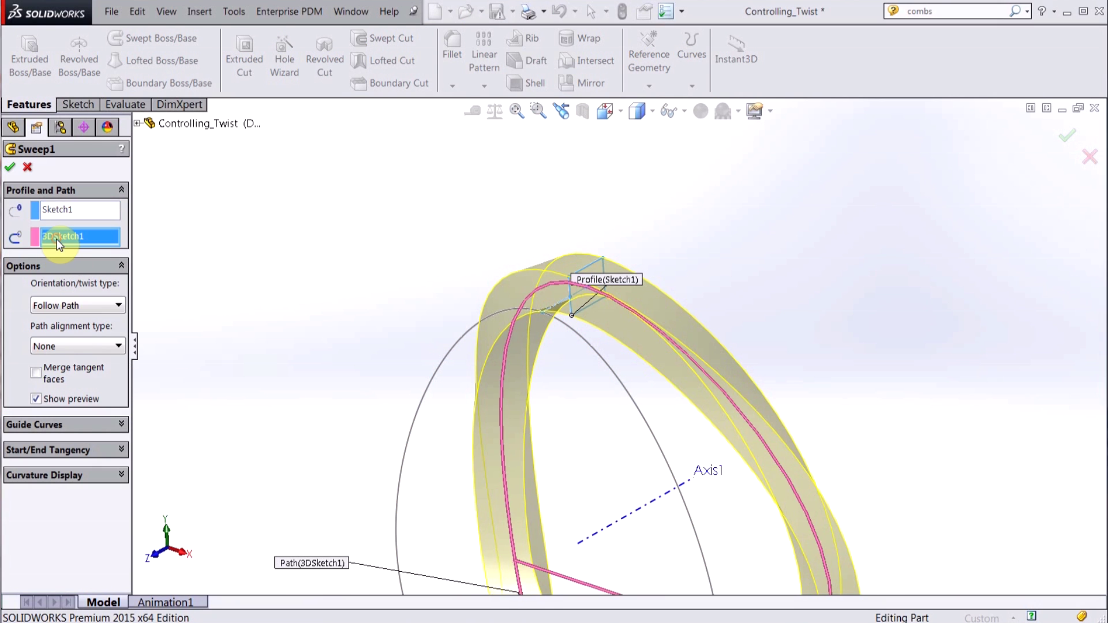
right_click(60, 237)
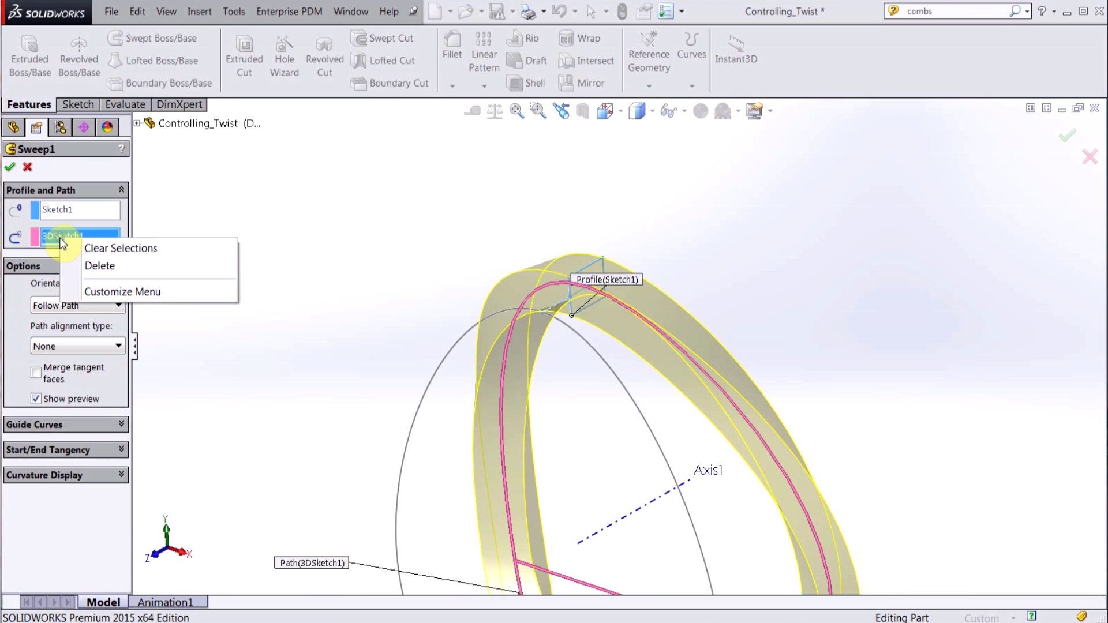
click(94, 266)
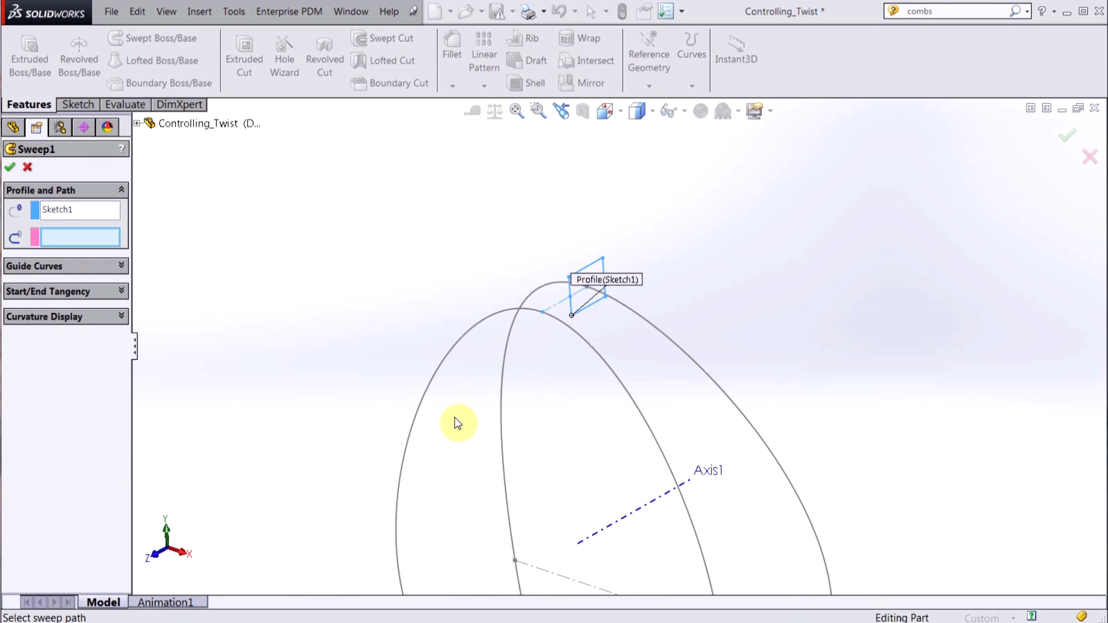
click(419, 407)
middle_drag(586, 455, 622, 515)
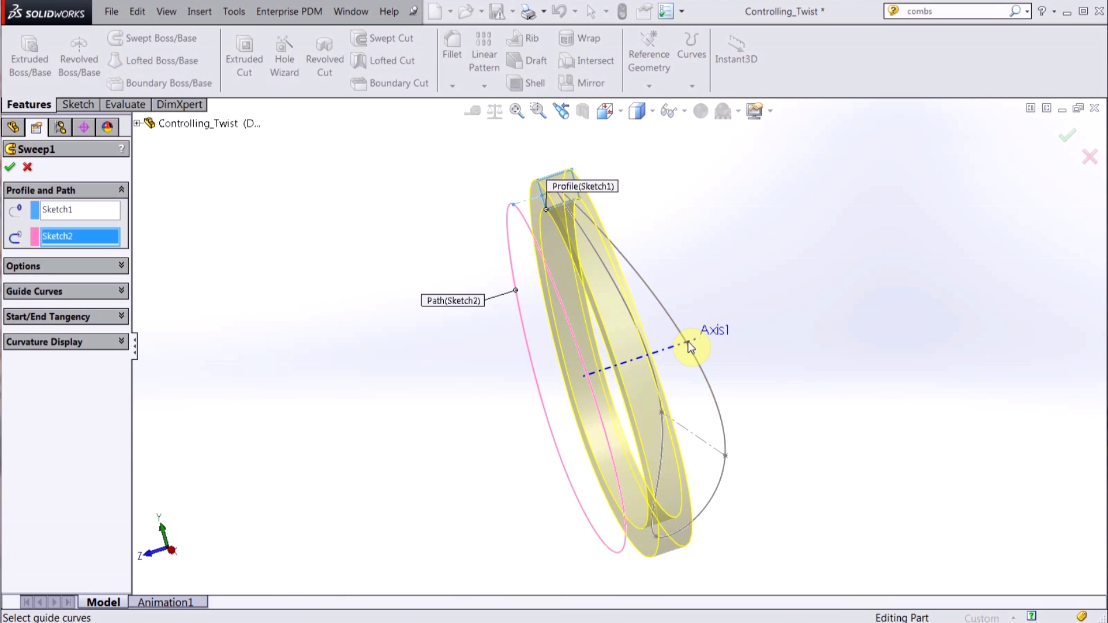
click(75, 298)
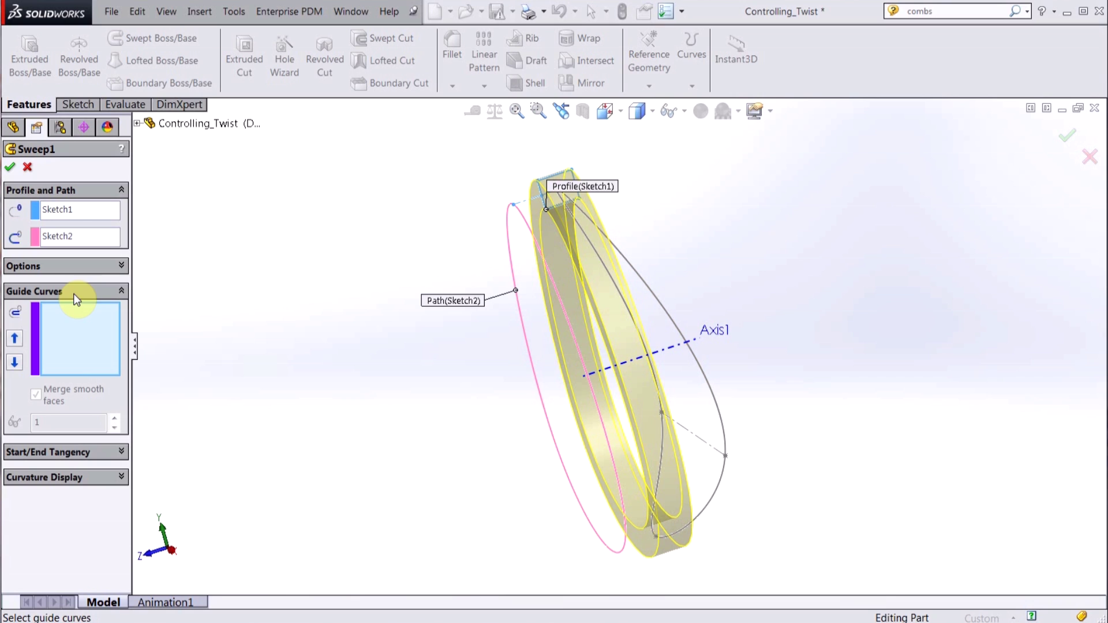
Add 3DSketch1 as Sweep1's guide curve and accept the rebuilt ring.
click(71, 342)
click(715, 397)
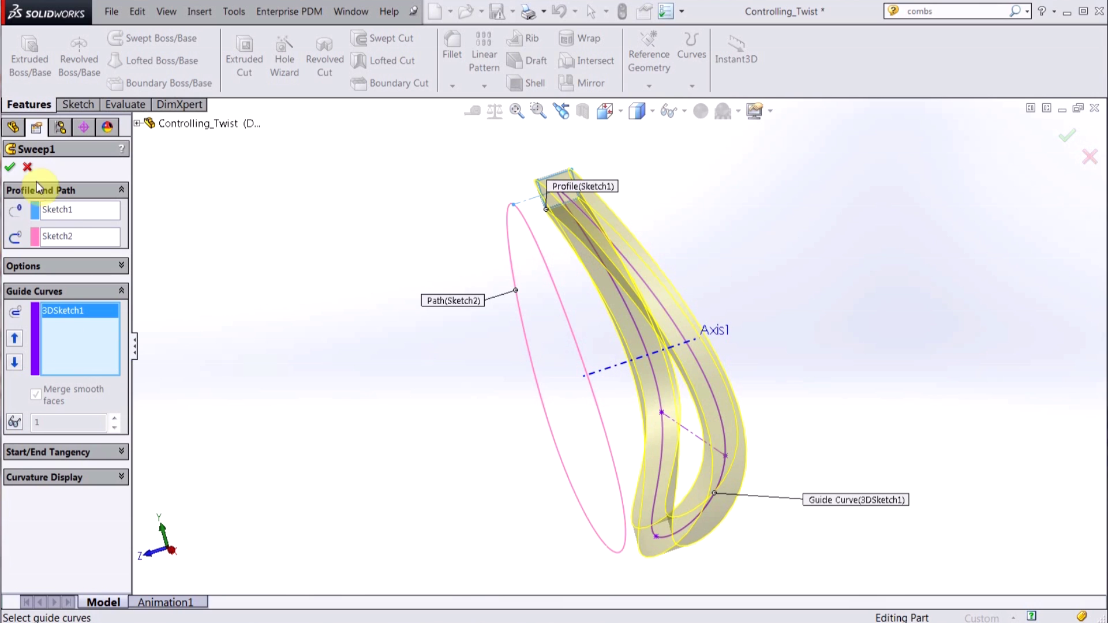
click(11, 168)
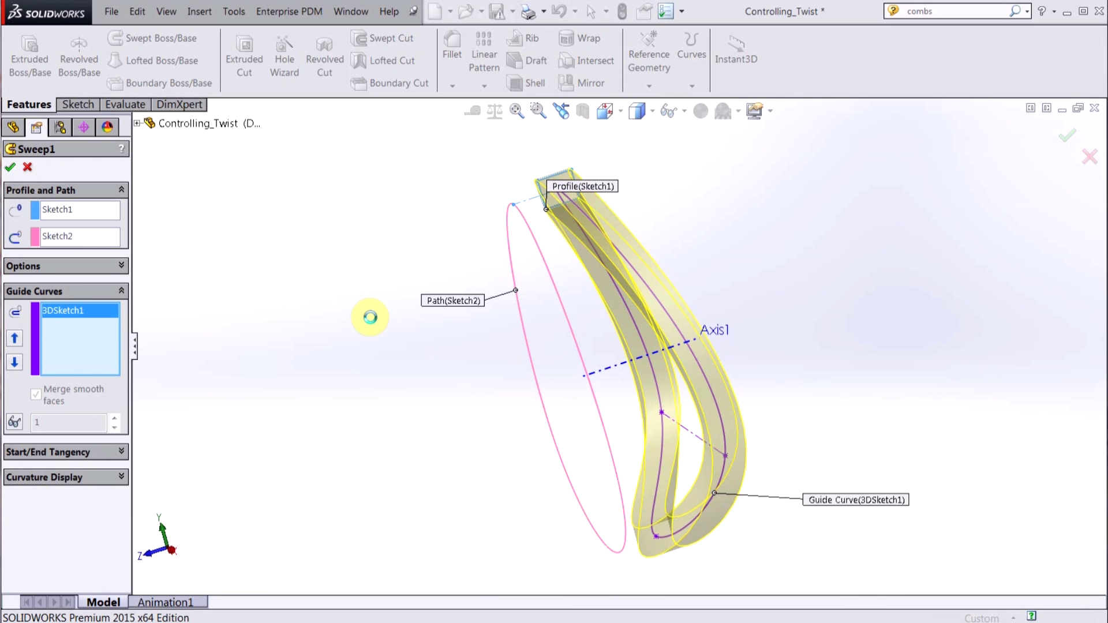
middle_drag(516, 374, 731, 432)
click(371, 348)
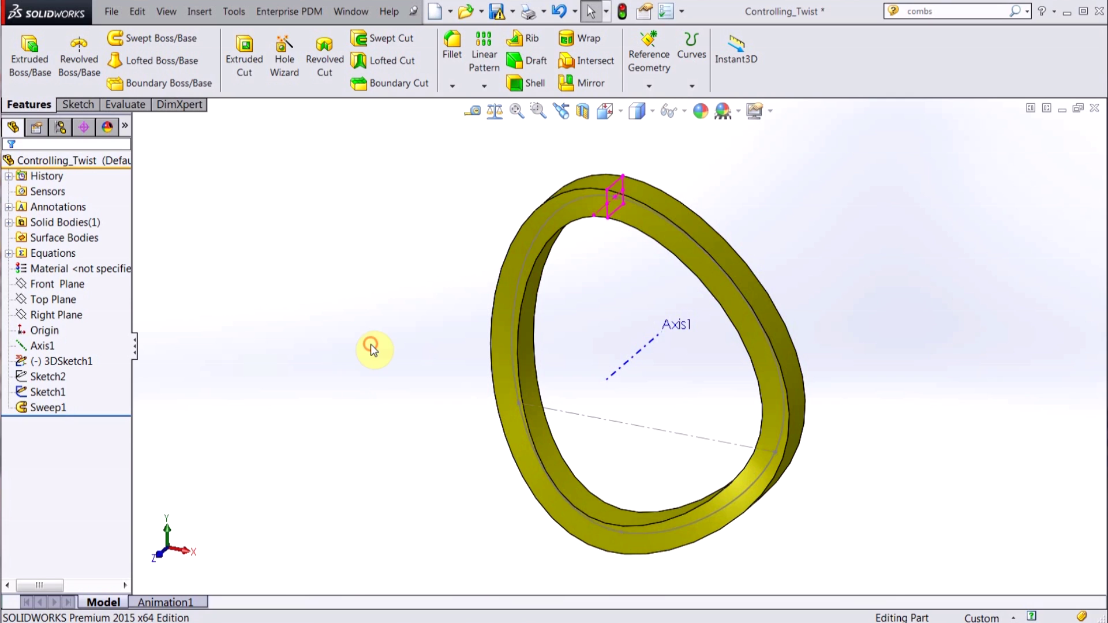
Preview a section cut at Top Plane, cancel it, then switch to the Top view.
click(57, 300)
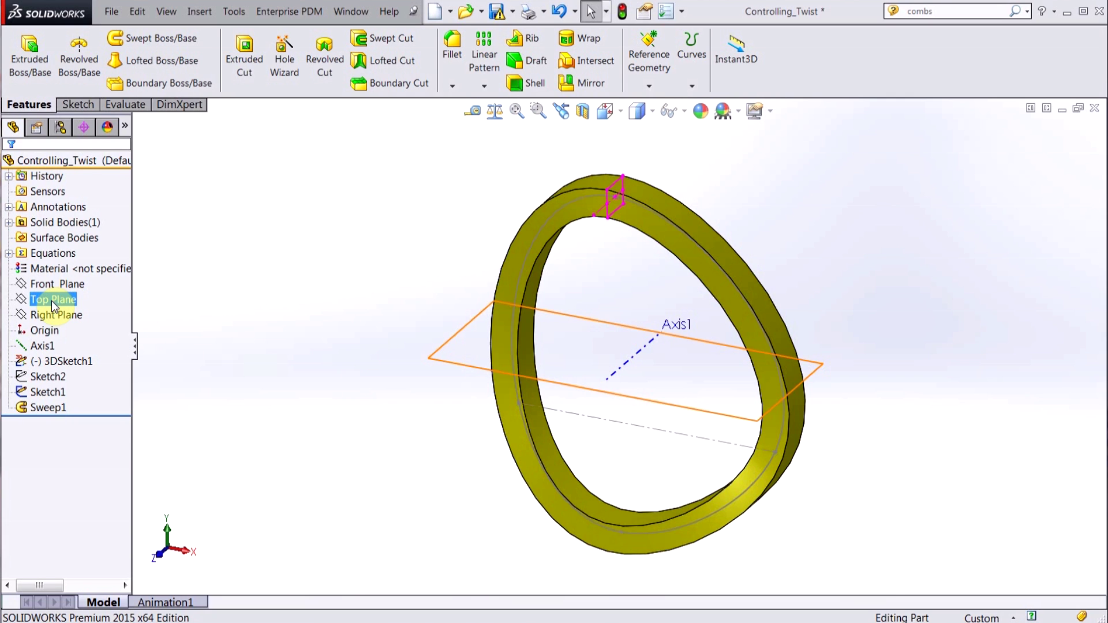
click(583, 110)
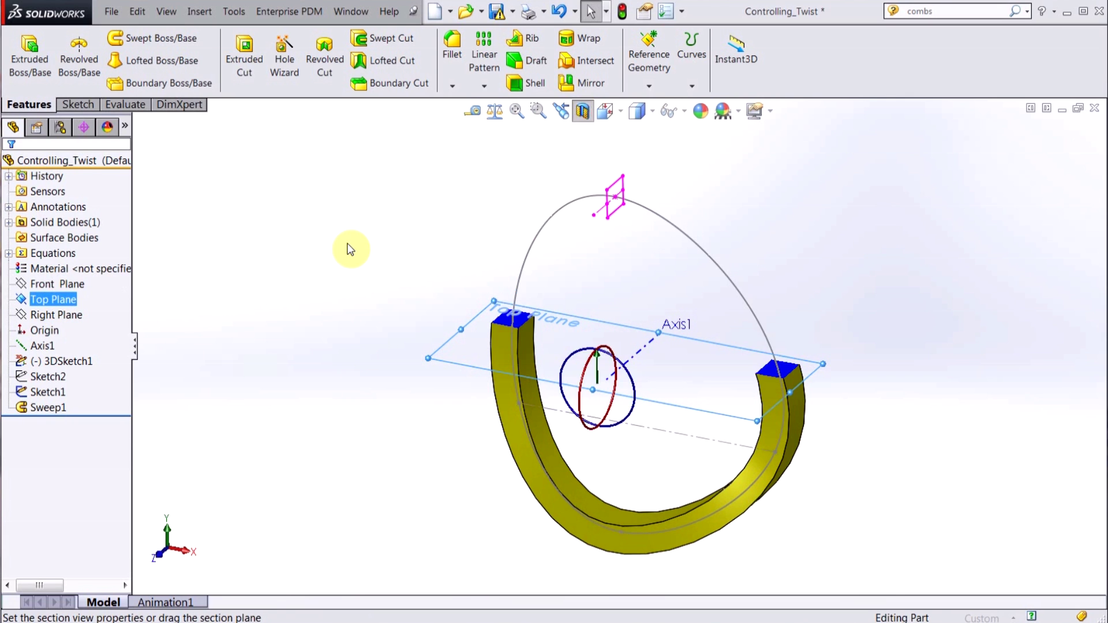
click(21, 171)
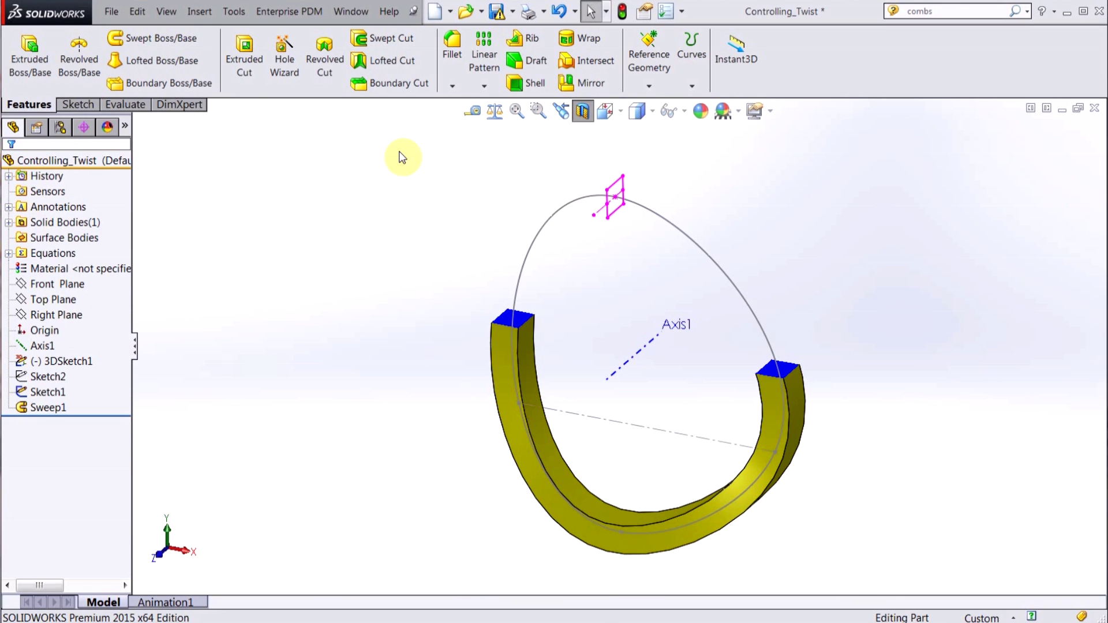
click(605, 111)
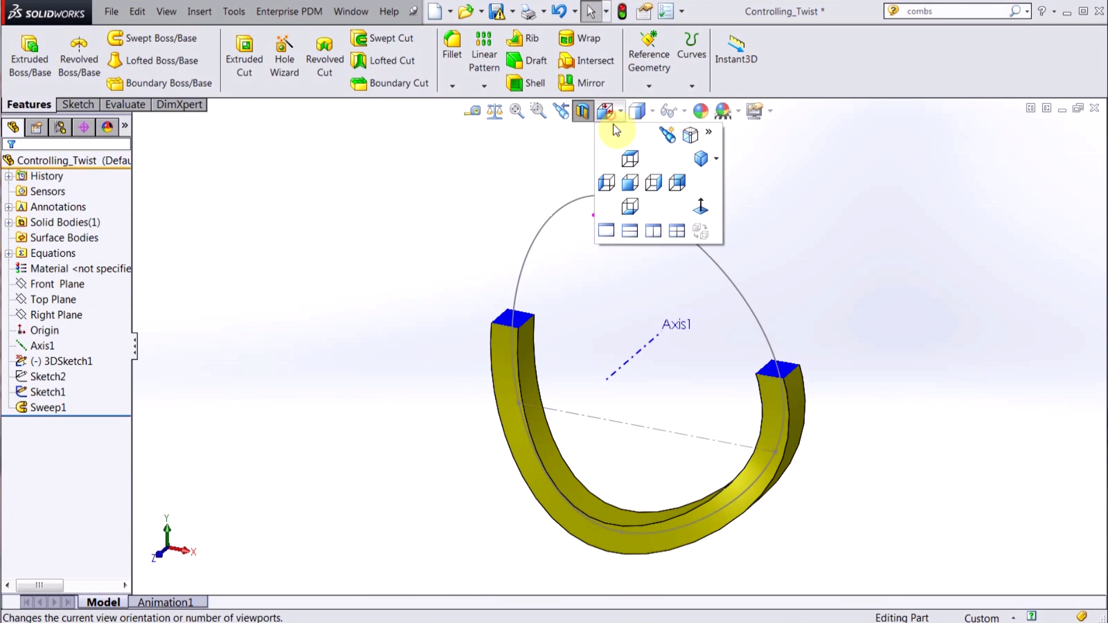
click(632, 165)
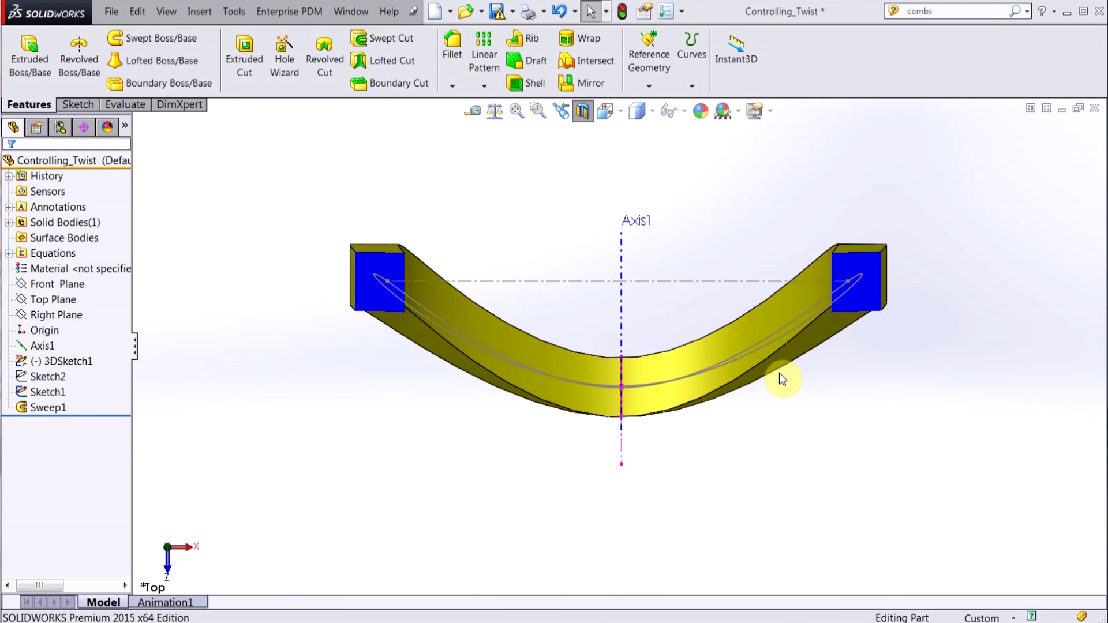